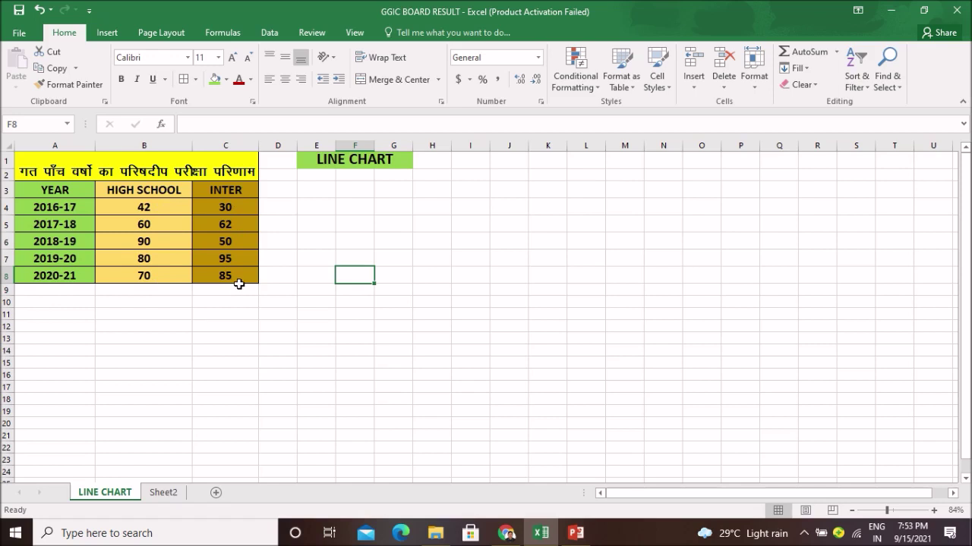
Step: Preview the Line or Area chart types on the Insert ribbon without inserting one
{"action": "left_click", "coordinate": [114, 32]}
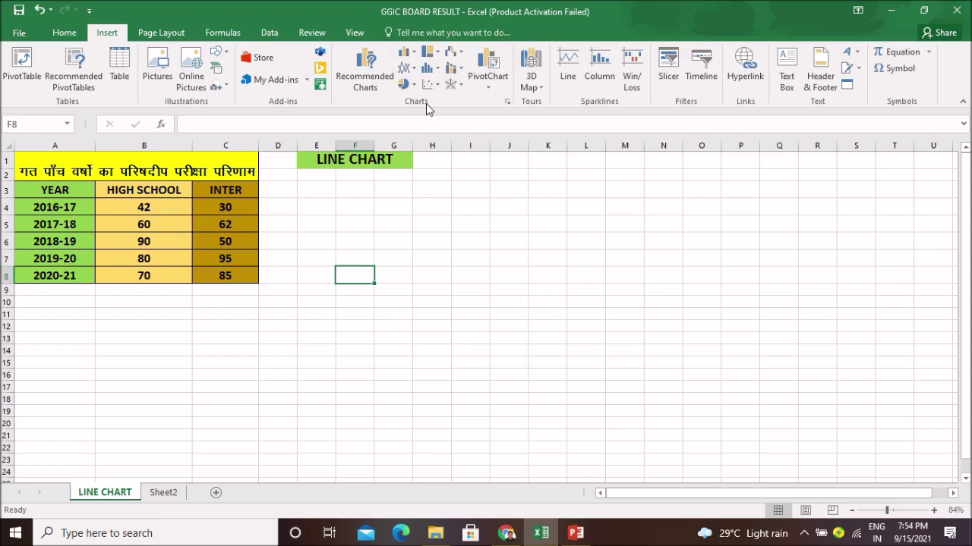
{"action": "left_click", "coordinate": [414, 69]}
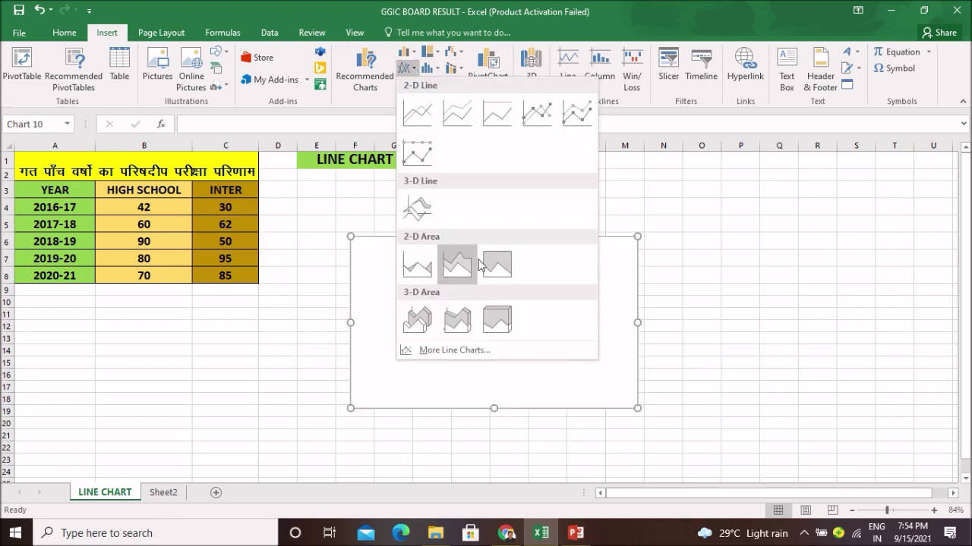
{"action": "left_click", "coordinate": [748, 252]}
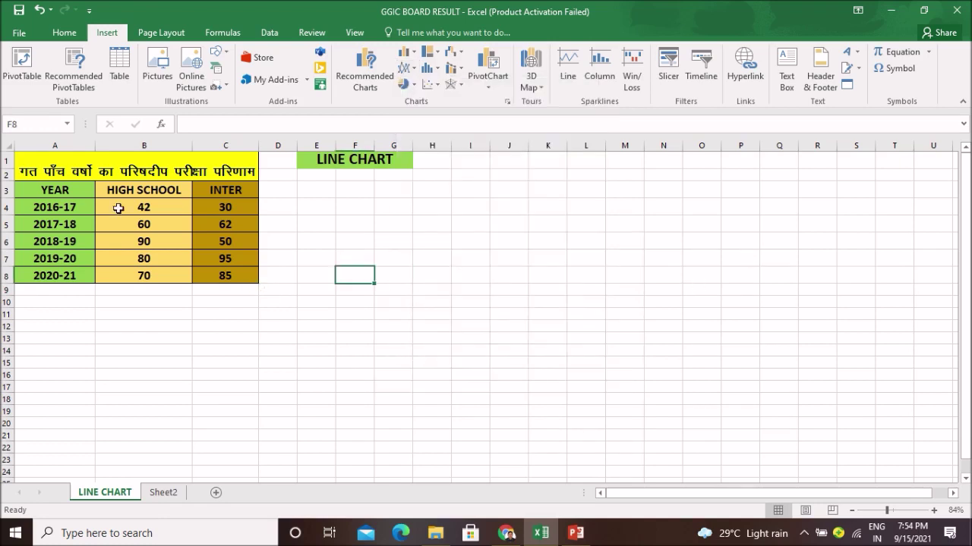
Step: Chart A3:B8 as a 2-D line of HIGH SCHOOL results and place it beside the table
{"action": "mouse_move", "coordinate": [44, 191]}
{"action": "left_mouse_down"}
{"action": "mouse_move", "coordinate": [98, 192]}
{"action": "mouse_move", "coordinate": [82, 269]}
{"action": "mouse_move", "coordinate": [114, 273]}
{"action": "left_mouse_up"}
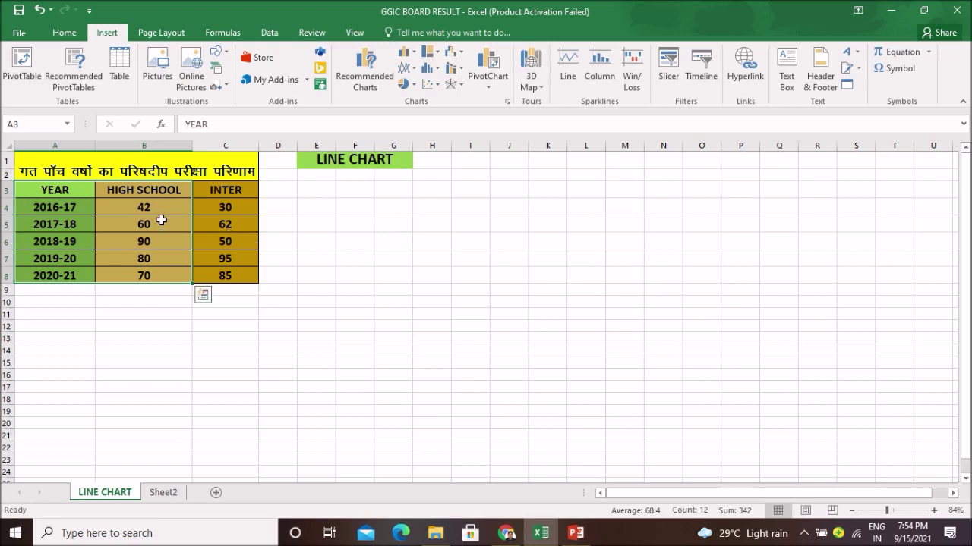
{"action": "left_click", "coordinate": [416, 70]}
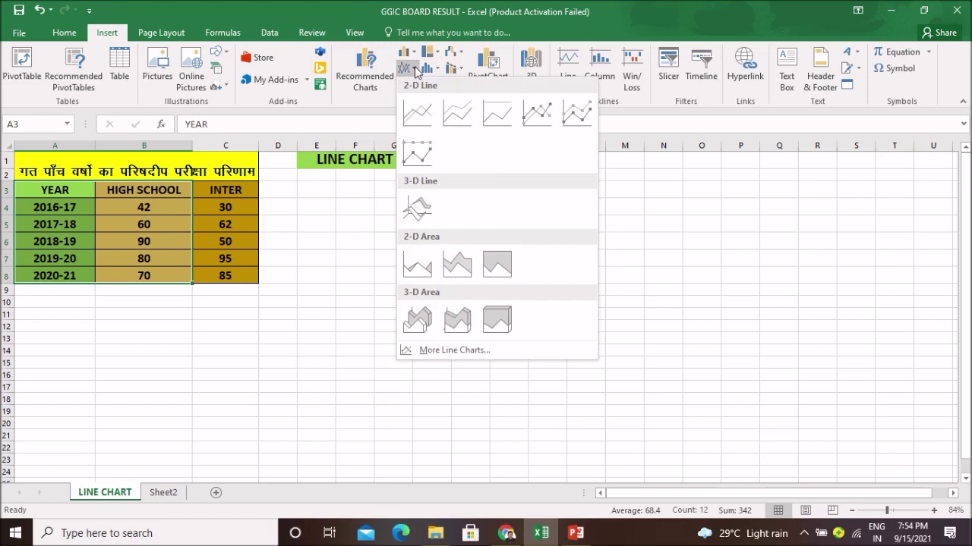
{"action": "left_click", "coordinate": [417, 118]}
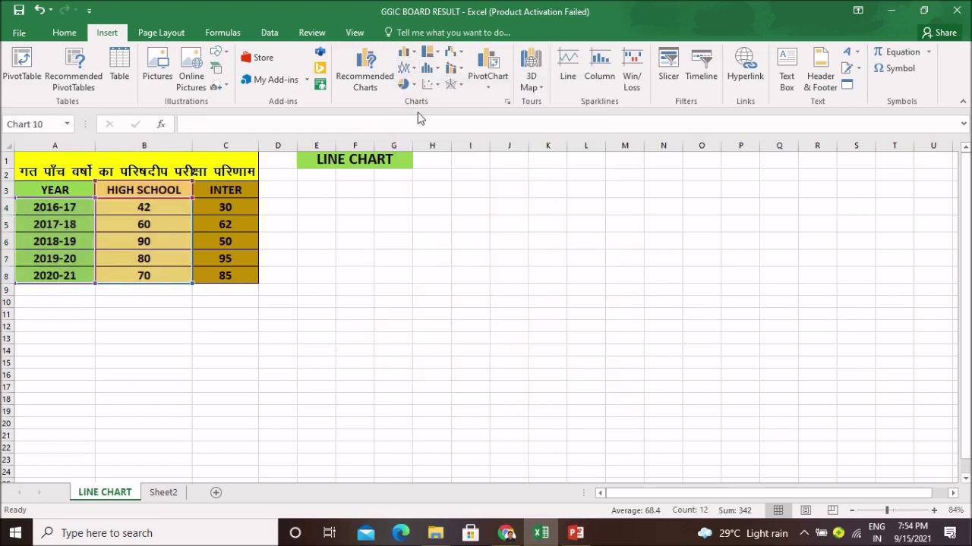
{"action": "left_click_drag", "start_coordinate": [435, 251], "coordinate": [361, 180]}
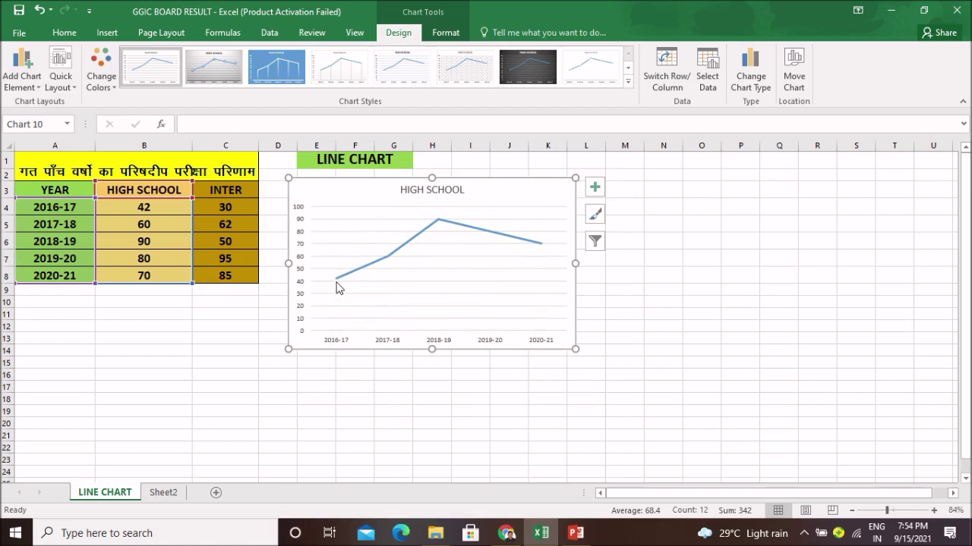
{"action": "mouse_move", "coordinate": [337, 283]}
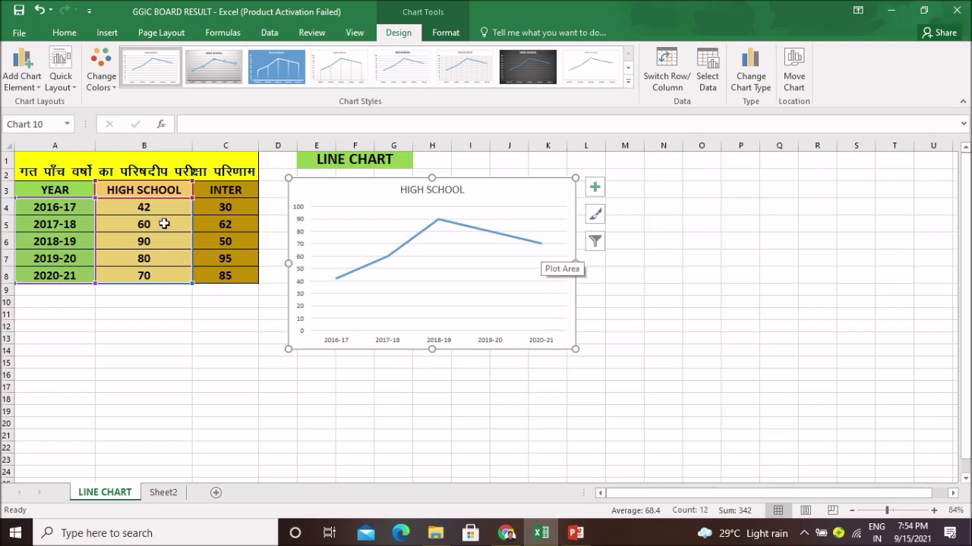
{"action": "left_click", "coordinate": [177, 328]}
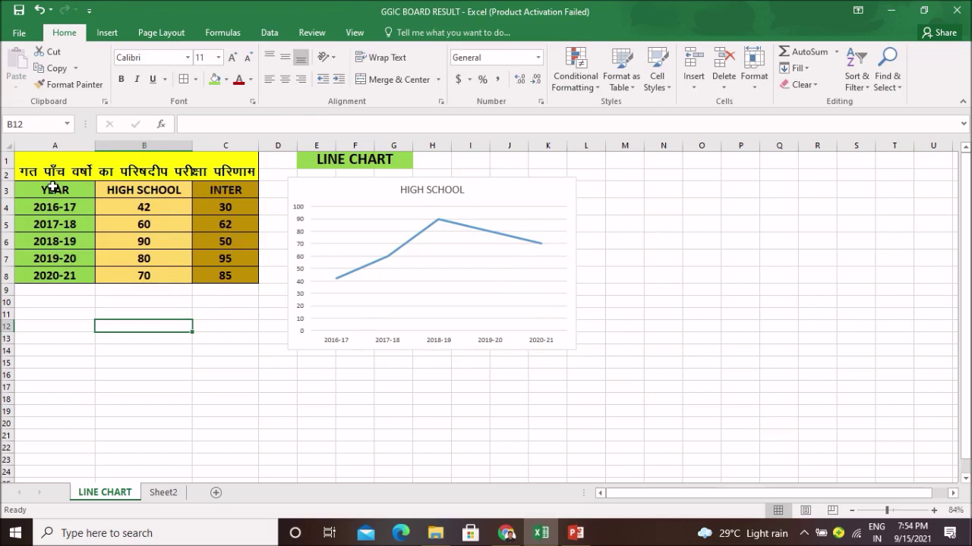
Step: Chart the YEAR and INTER columns (A3:A8, C3:C8) as a 2-D line right of HIGH SCHOOL
{"action": "left_click_drag", "start_coordinate": [53, 187], "coordinate": [48, 276]}
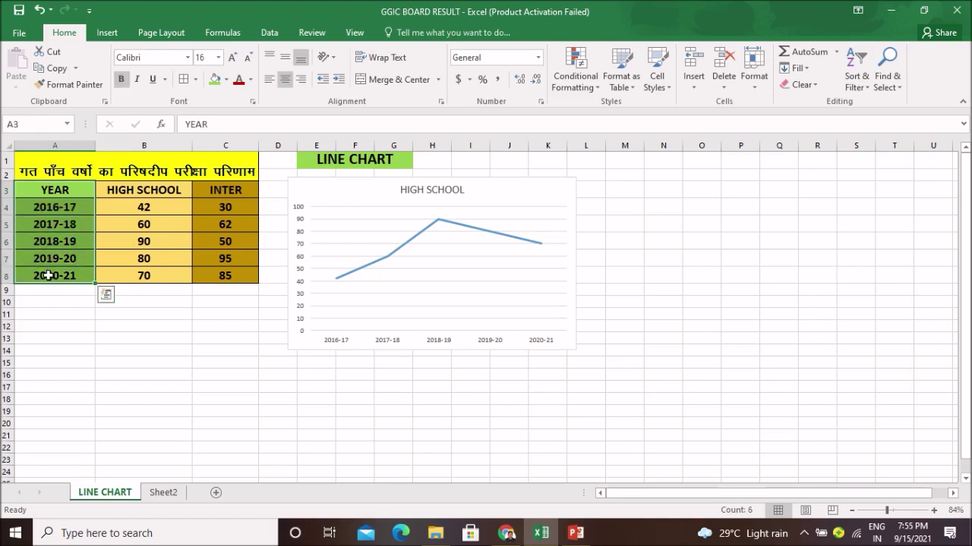
{"action": "left_click_drag", "start_coordinate": [204, 193], "coordinate": [210, 272], "text": "ctrl"}
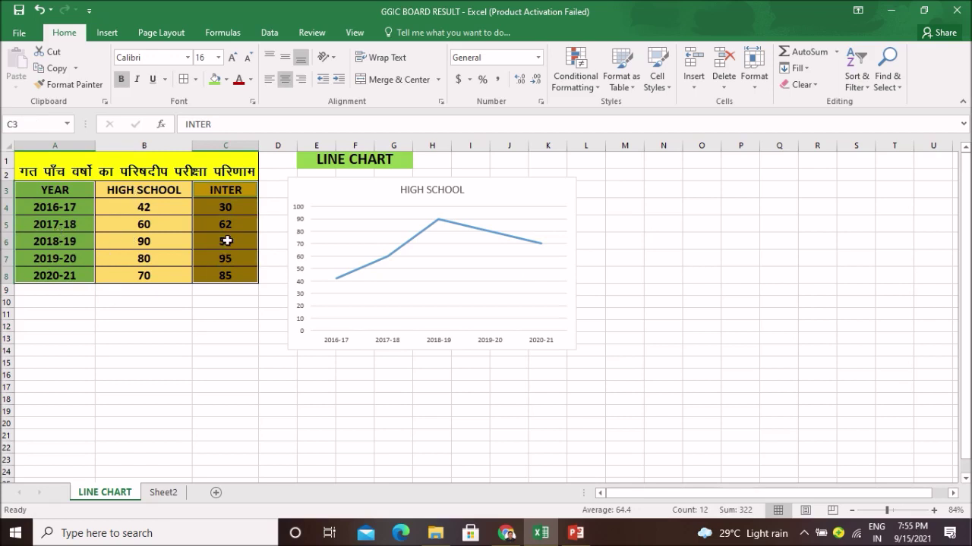
{"action": "left_click", "coordinate": [106, 33]}
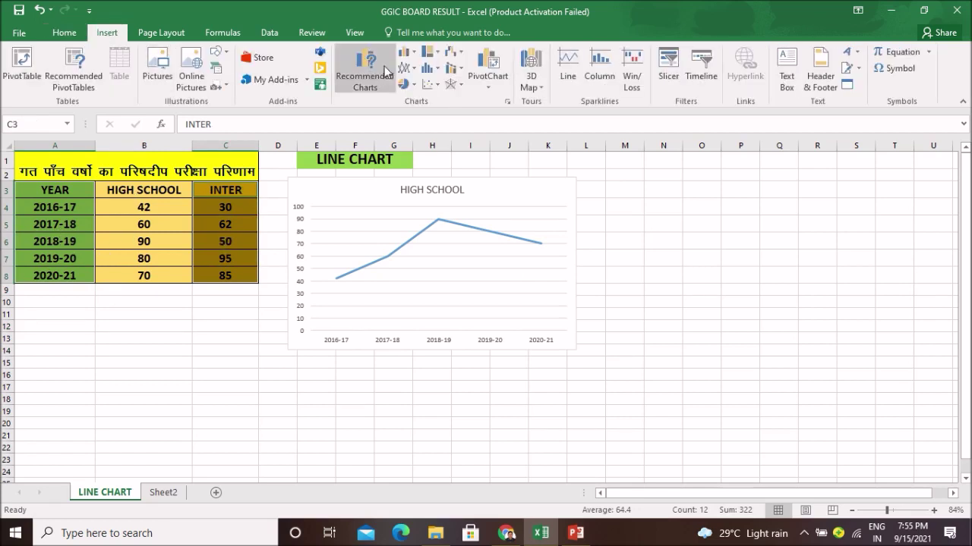
{"action": "left_click", "coordinate": [416, 68]}
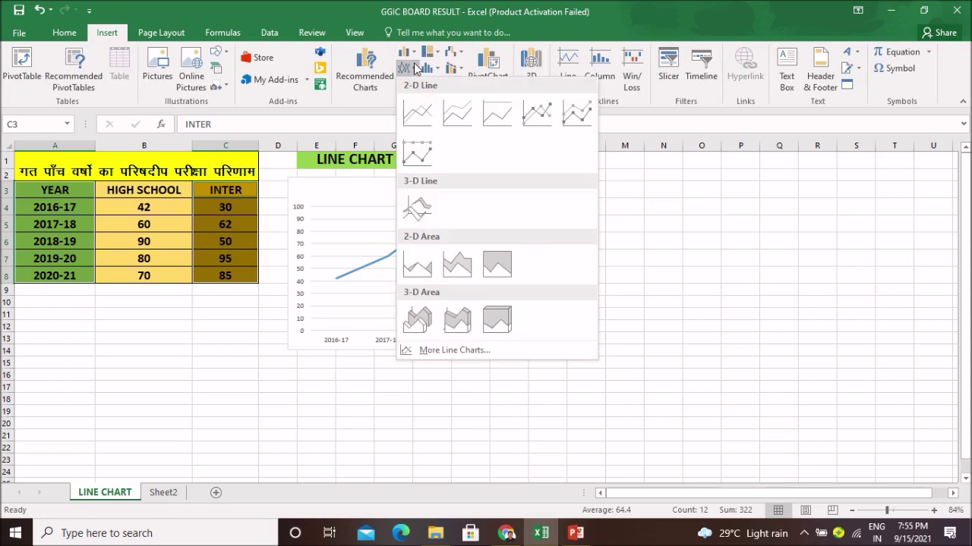
{"action": "left_click", "coordinate": [424, 115]}
{"action": "left_click_drag", "start_coordinate": [559, 261], "coordinate": [797, 199]}
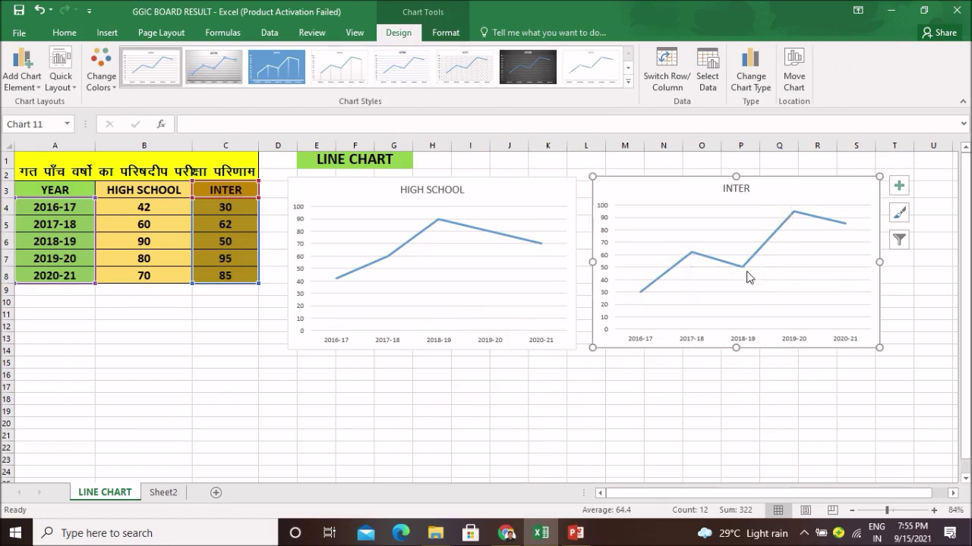
{"action": "mouse_move", "coordinate": [793, 216]}
{"action": "left_click", "coordinate": [654, 375]}
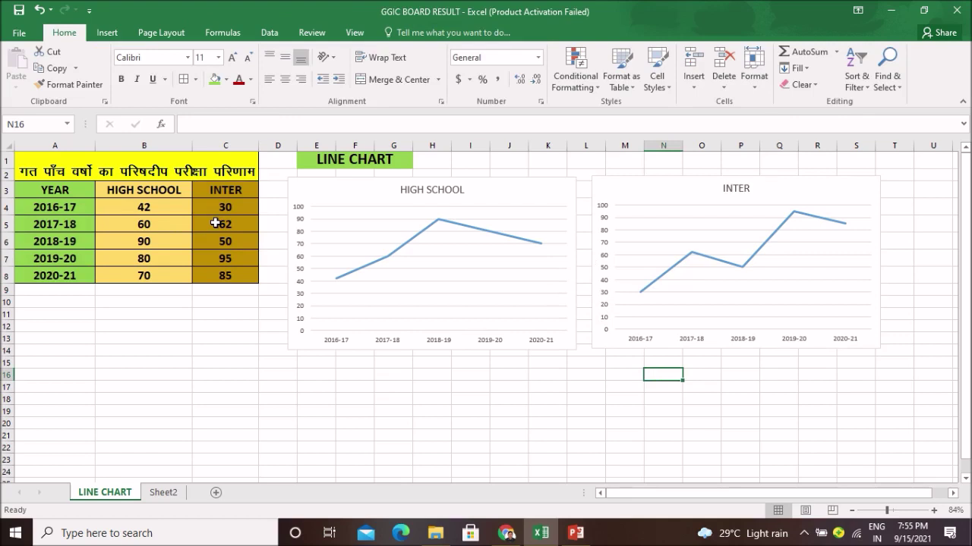
{"action": "left_click", "coordinate": [526, 210]}
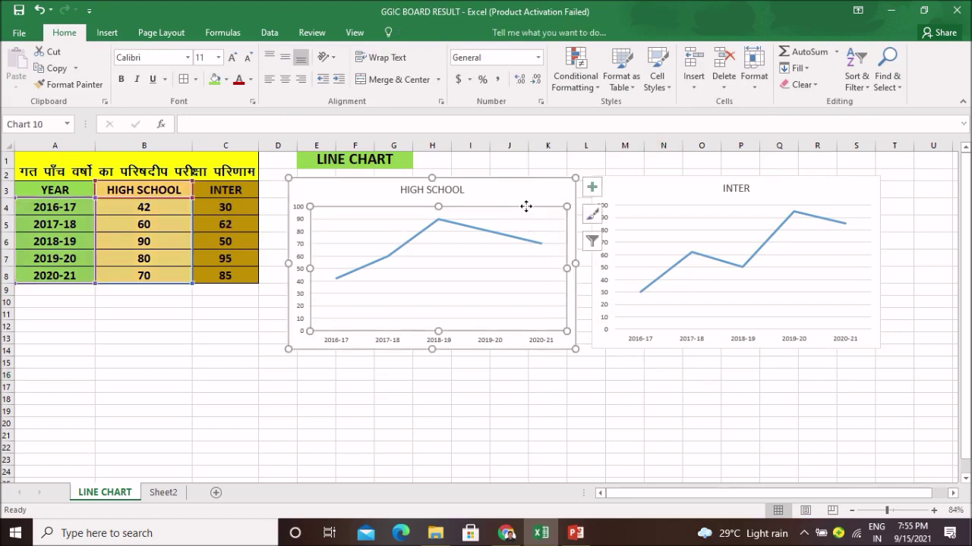
Step: Delete both the HIGH SCHOOL and INTER line charts
{"action": "key", "text": "Delete"}
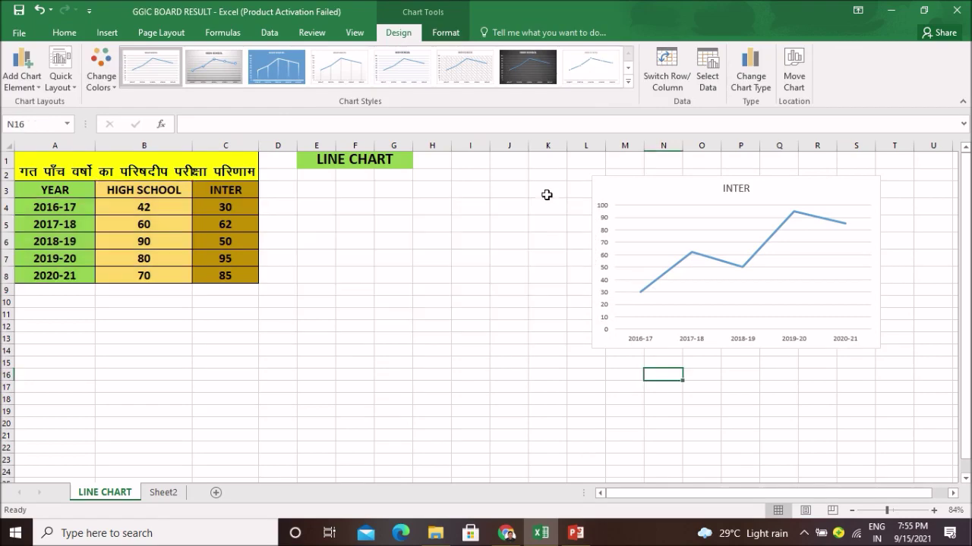
{"action": "left_click", "coordinate": [666, 202]}
{"action": "key", "text": "Escape"}
{"action": "key", "text": "Escape"}
{"action": "key", "text": "Delete"}
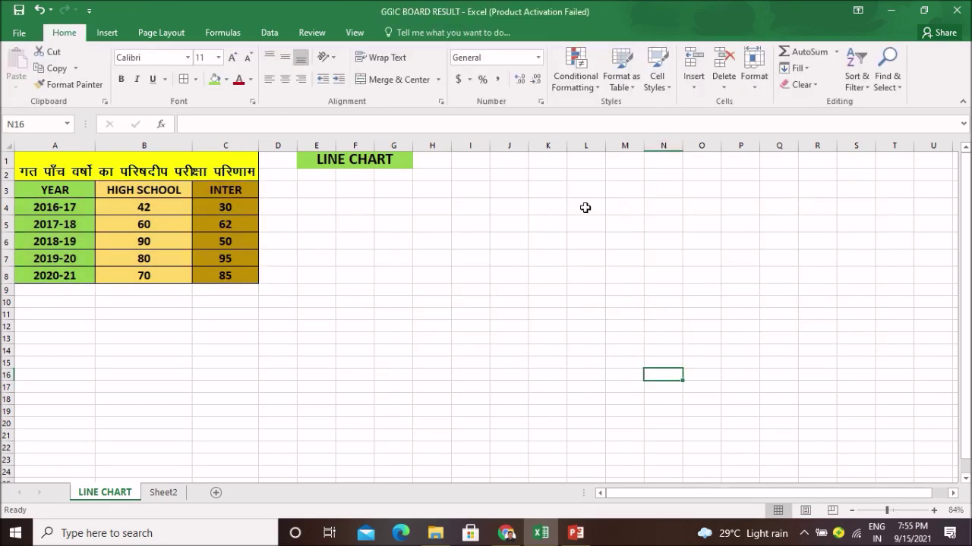
{"action": "left_click", "coordinate": [468, 261]}
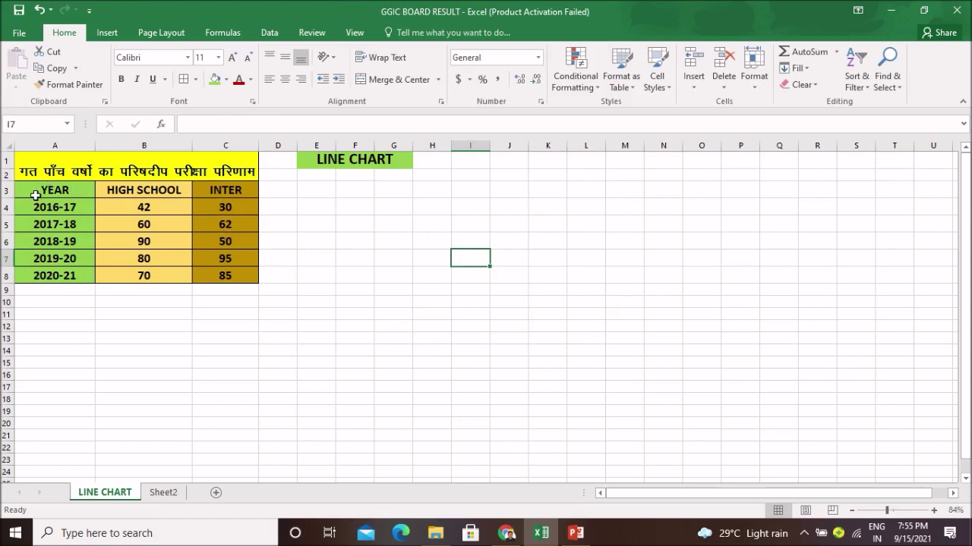
Step: Insert an enlarged 2-D line chart of A3:C8 plotting both series beside the table
{"action": "mouse_move", "coordinate": [35, 192]}
{"action": "left_mouse_down"}
{"action": "mouse_move", "coordinate": [196, 247]}
{"action": "mouse_move", "coordinate": [202, 273]}
{"action": "left_mouse_up"}
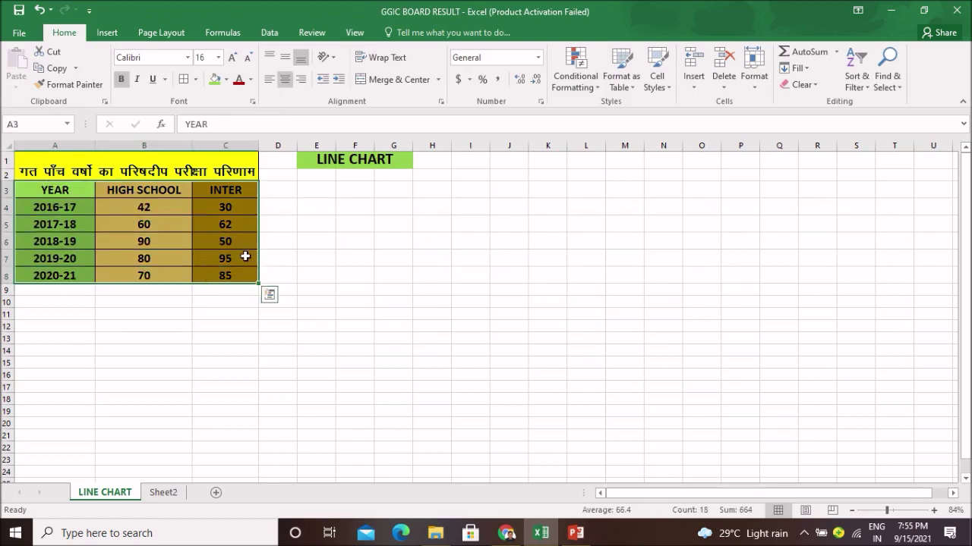
{"action": "left_click", "coordinate": [107, 33]}
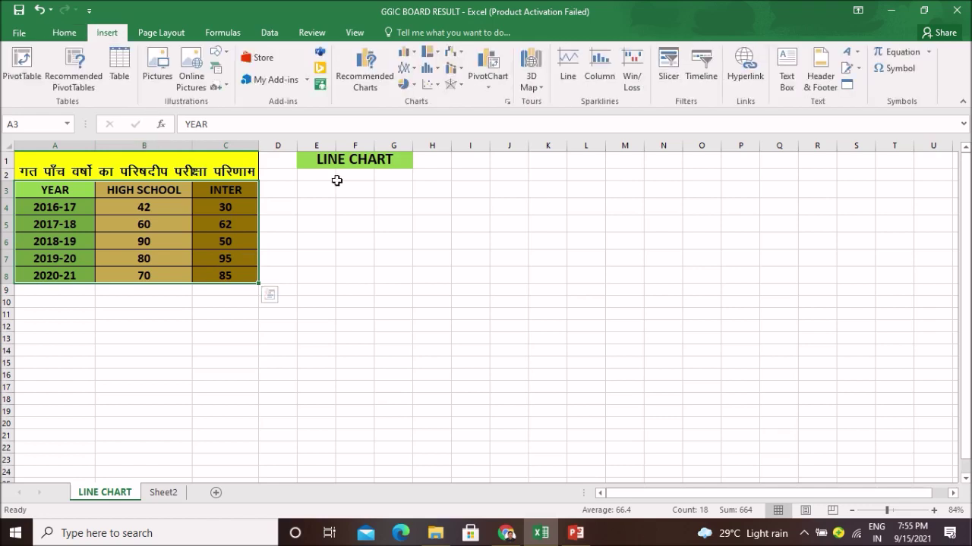
{"action": "left_click", "coordinate": [415, 68]}
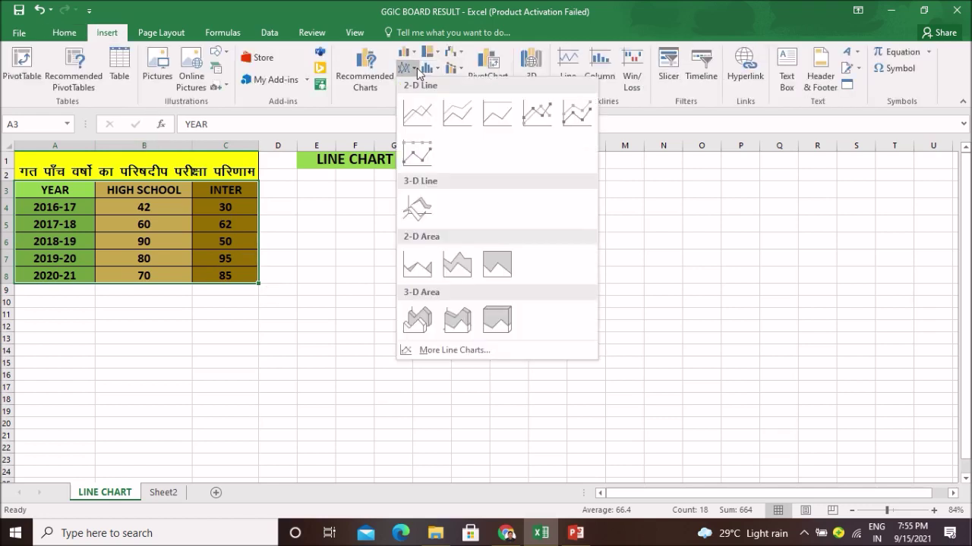
{"action": "left_click", "coordinate": [417, 113]}
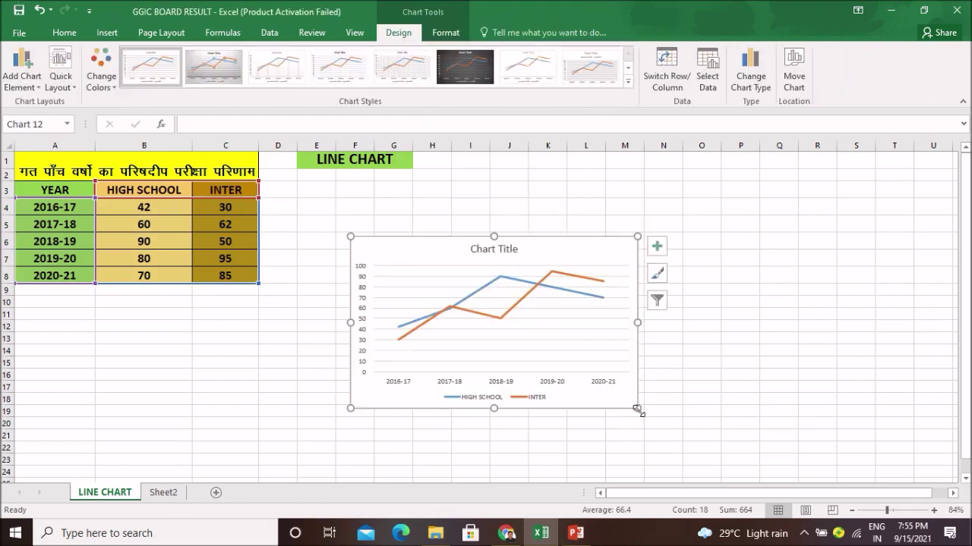
{"action": "left_click_drag", "start_coordinate": [637, 410], "coordinate": [693, 456]}
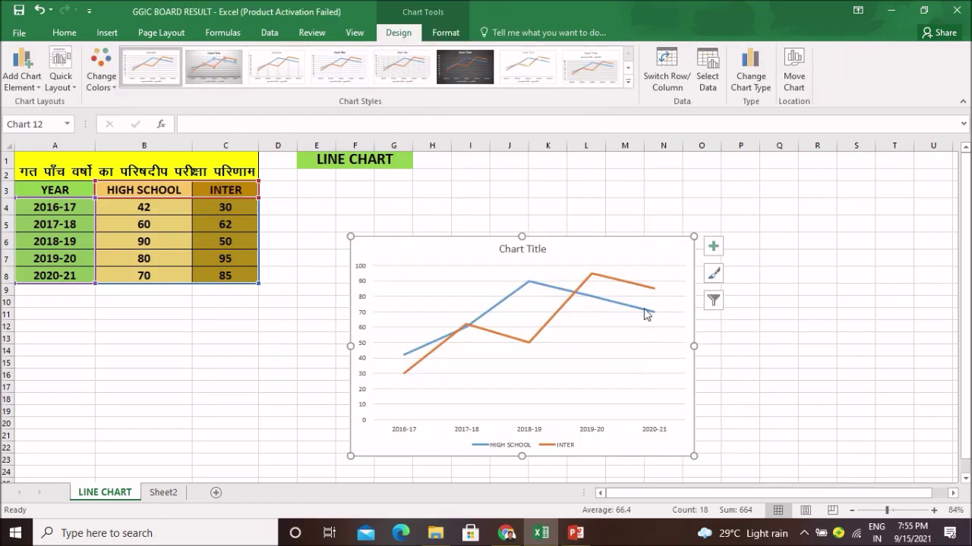
{"action": "mouse_move", "coordinate": [606, 256]}
{"action": "left_mouse_down"}
{"action": "mouse_move", "coordinate": [645, 206]}
{"action": "mouse_move", "coordinate": [579, 202]}
{"action": "left_mouse_up"}
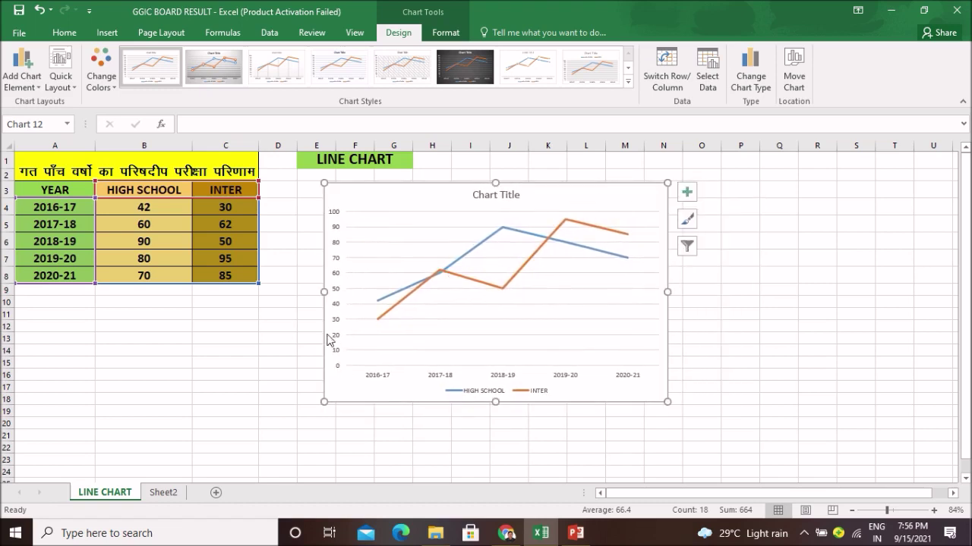
{"action": "left_click", "coordinate": [159, 315]}
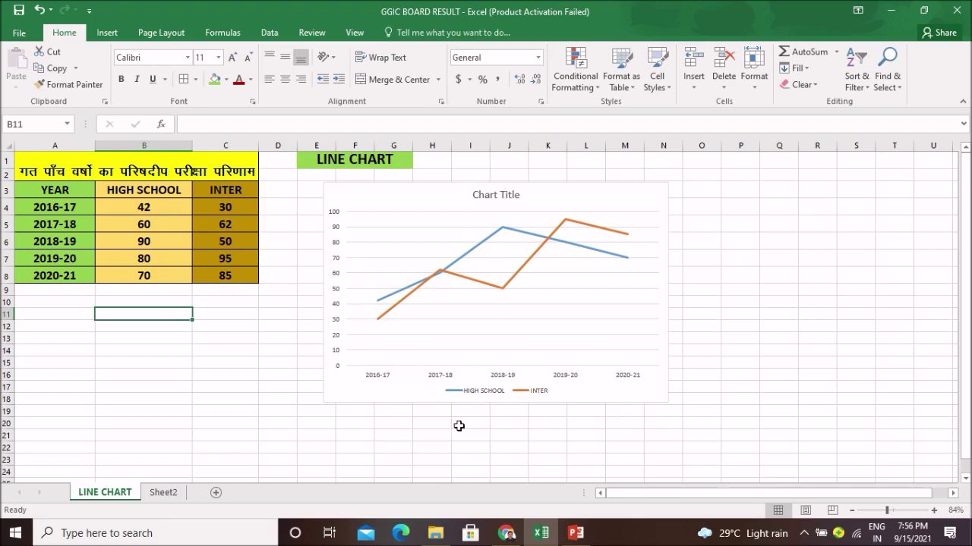
{"action": "left_click", "coordinate": [489, 394]}
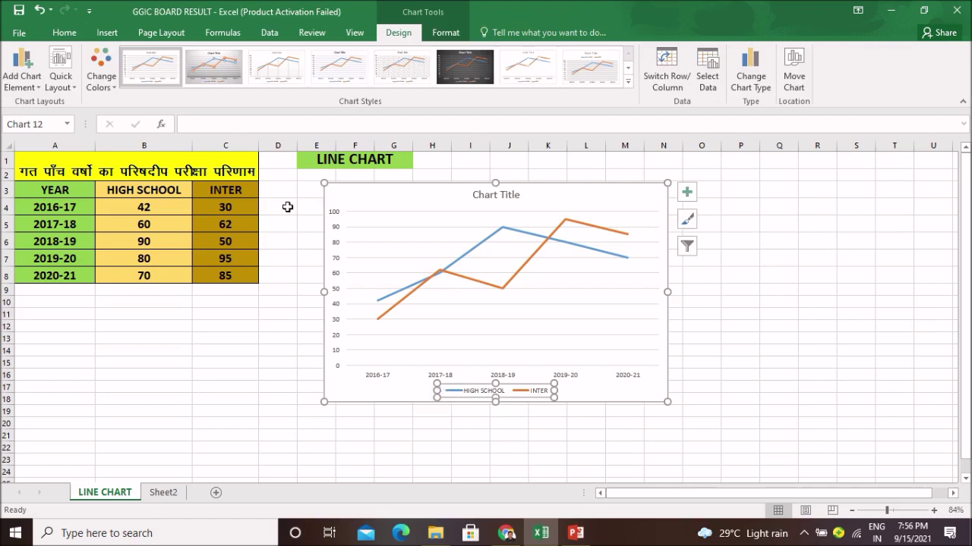
Step: Make the HIGH SCHOOL and INTER legend text 12-point, bold and dark red
{"action": "left_click", "coordinate": [64, 33]}
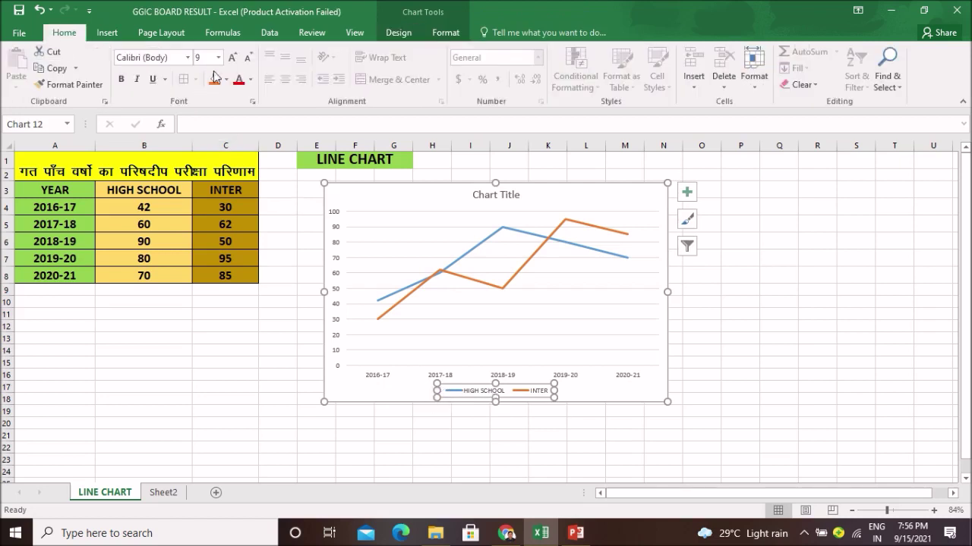
{"action": "left_click", "coordinate": [232, 58]}
{"action": "left_click", "coordinate": [232, 57]}
{"action": "left_click", "coordinate": [233, 58]}
{"action": "left_click", "coordinate": [121, 79]}
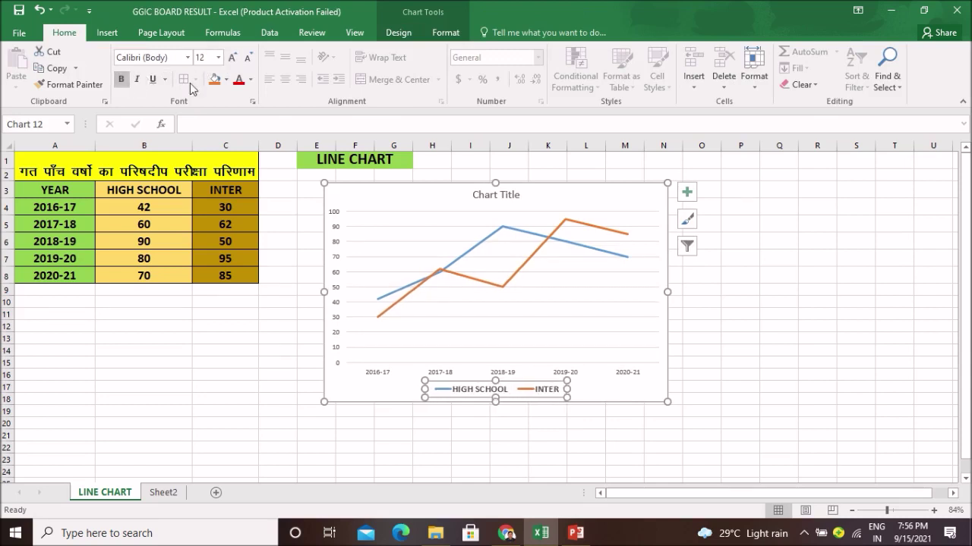
{"action": "left_click", "coordinate": [251, 79]}
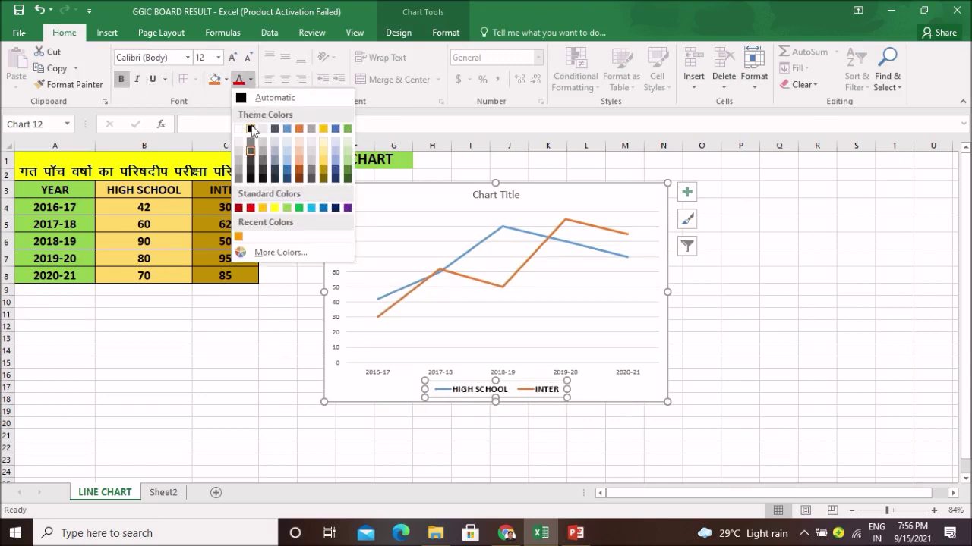
{"action": "left_click", "coordinate": [238, 208]}
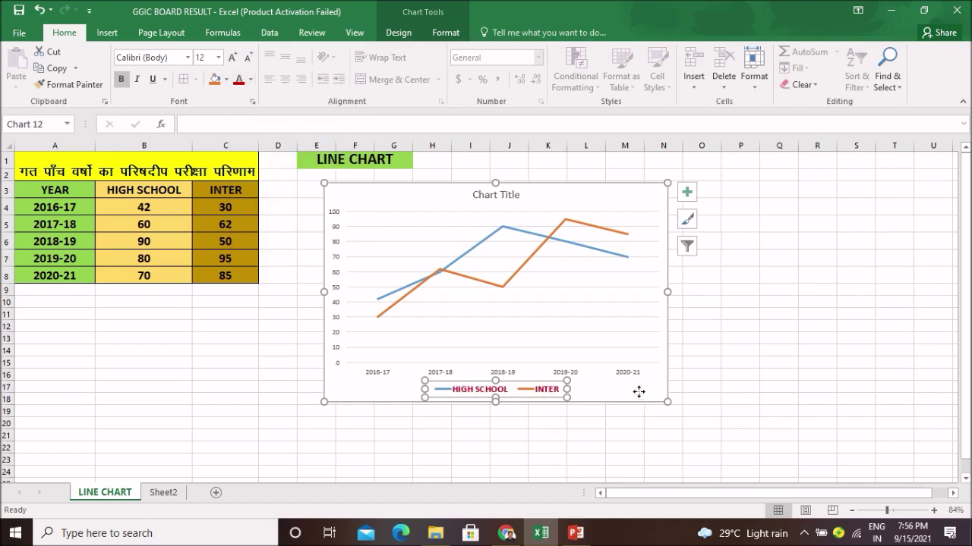
{"action": "left_click", "coordinate": [615, 402]}
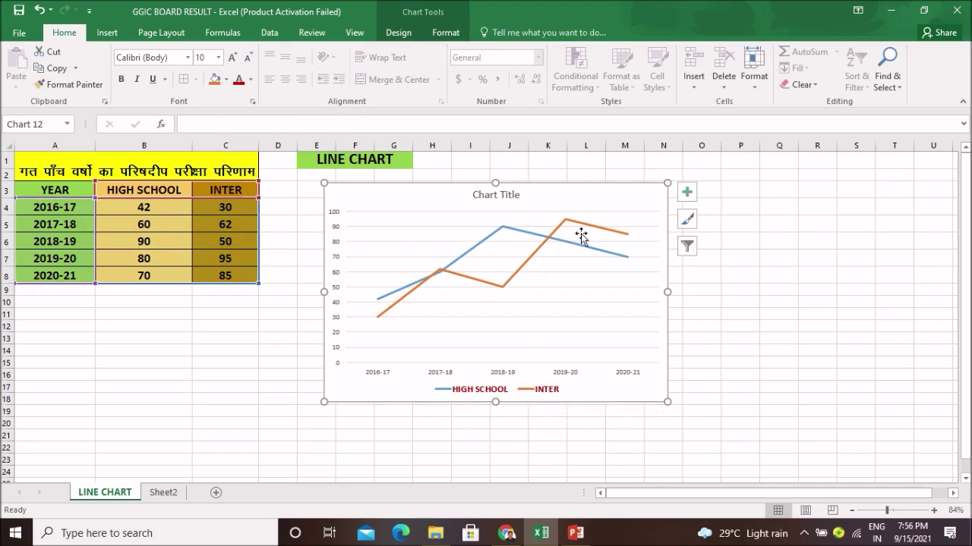
Step: Replace the 'Chart Title' placeholder with LAST 5 YEARS BOARD RESULT
{"action": "left_click", "coordinate": [475, 195]}
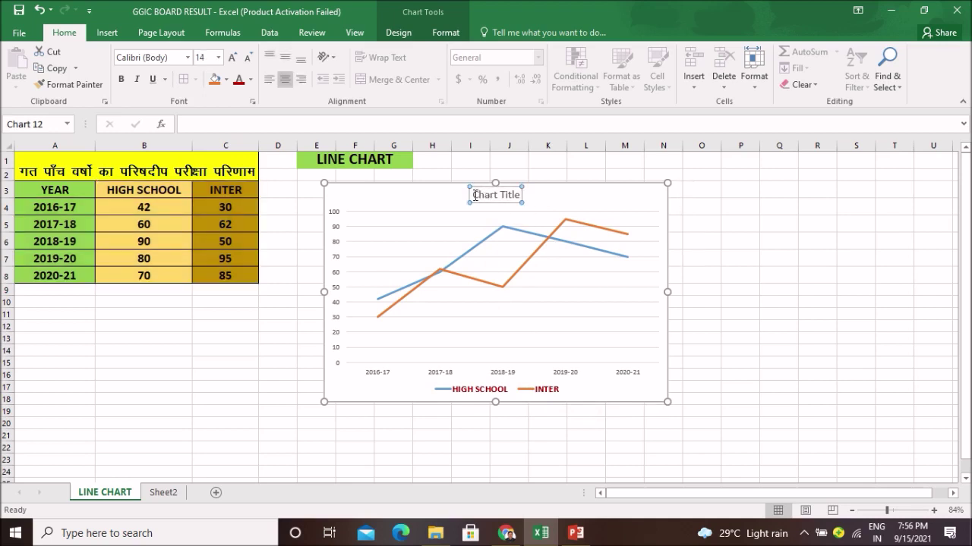
{"action": "double_click", "coordinate": [475, 195]}
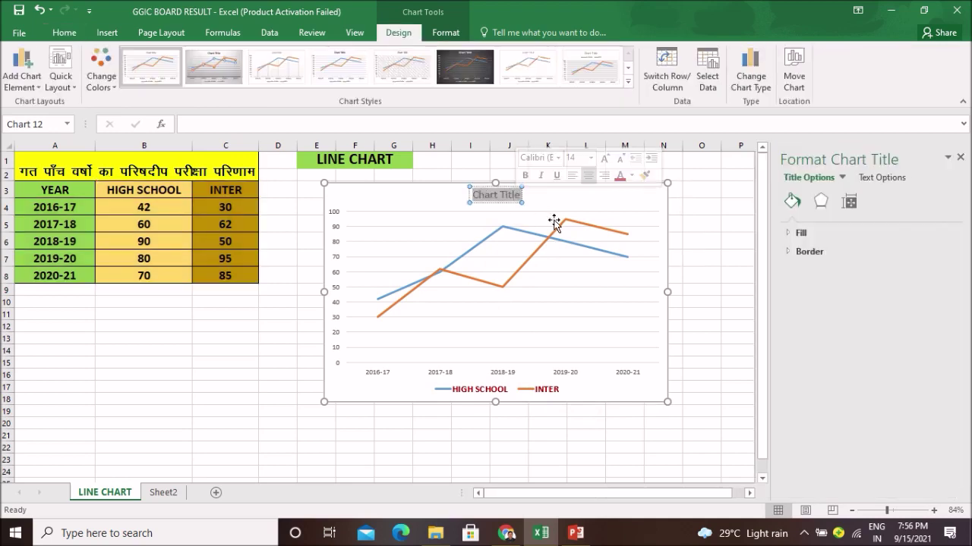
{"action": "type", "text": "LAST 5 YEARS RE"}
{"action": "key", "text": "BackSpace"}
{"action": "key", "text": "BackSpace"}
{"action": "type", "text": "BOARD RESULT"}
{"action": "scroll", "coordinate": [713, 218], "scroll_direction": "down", "scroll_amount": 1}
{"action": "scroll", "coordinate": [709, 218], "scroll_direction": "up", "scroll_amount": 1}
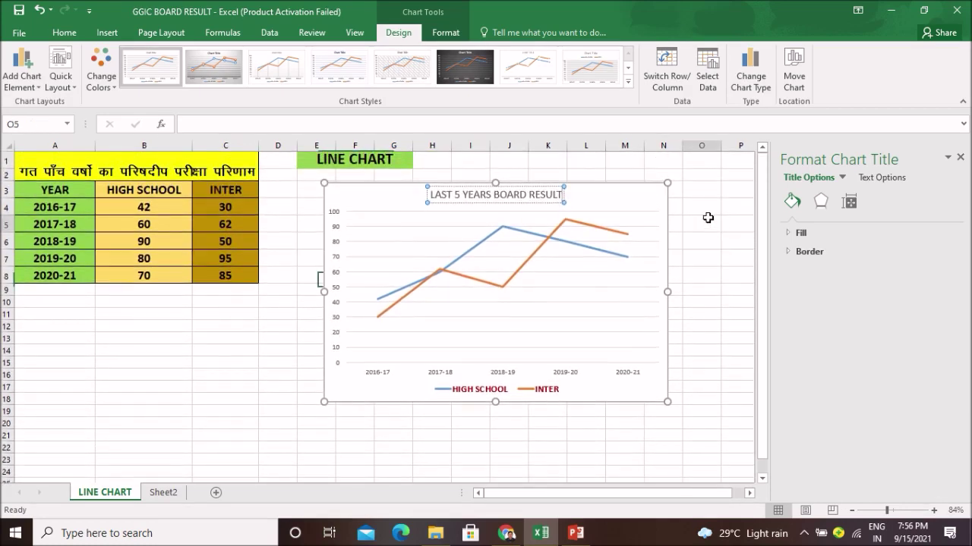
{"action": "left_click", "coordinate": [705, 220]}
{"action": "left_click", "coordinate": [557, 195]}
{"action": "left_click", "coordinate": [561, 200]}
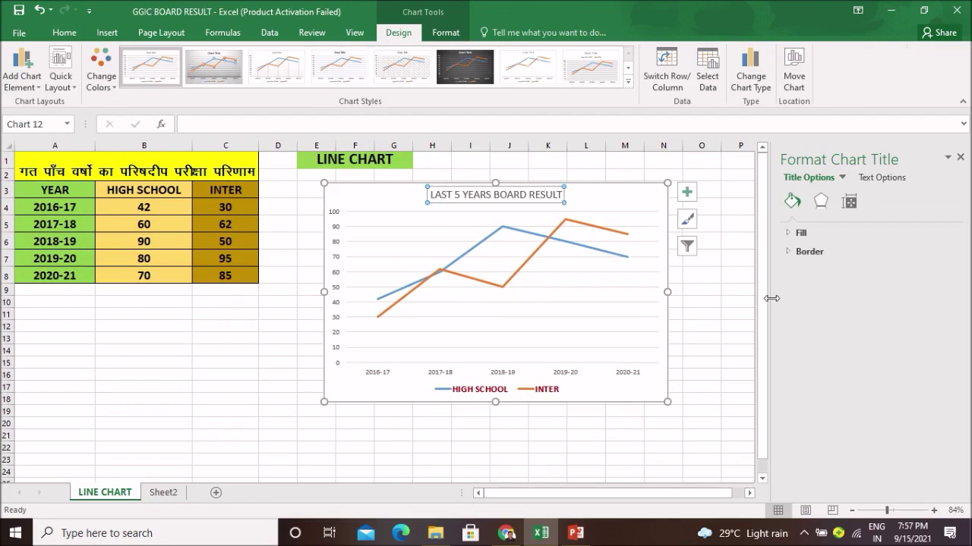
{"action": "left_click", "coordinate": [961, 159]}
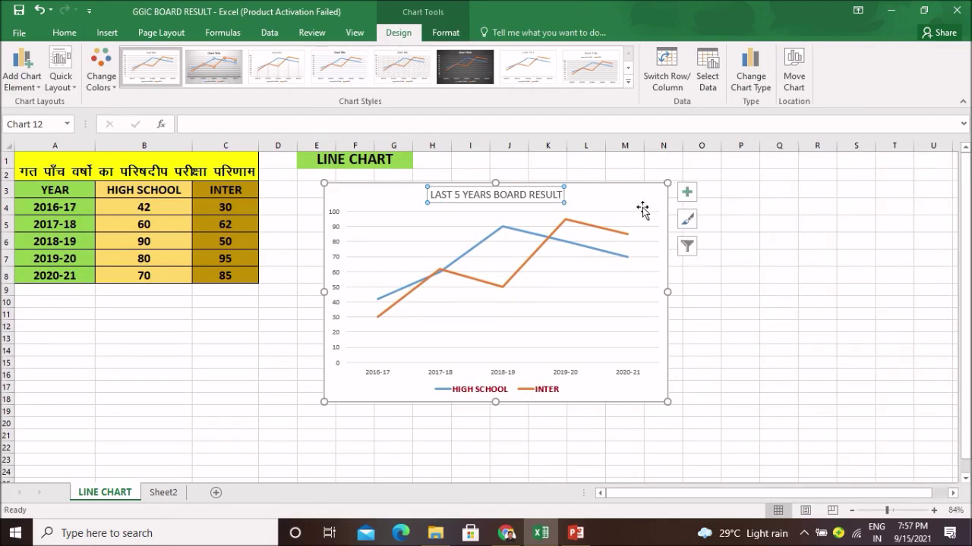
{"action": "left_click", "coordinate": [691, 198]}
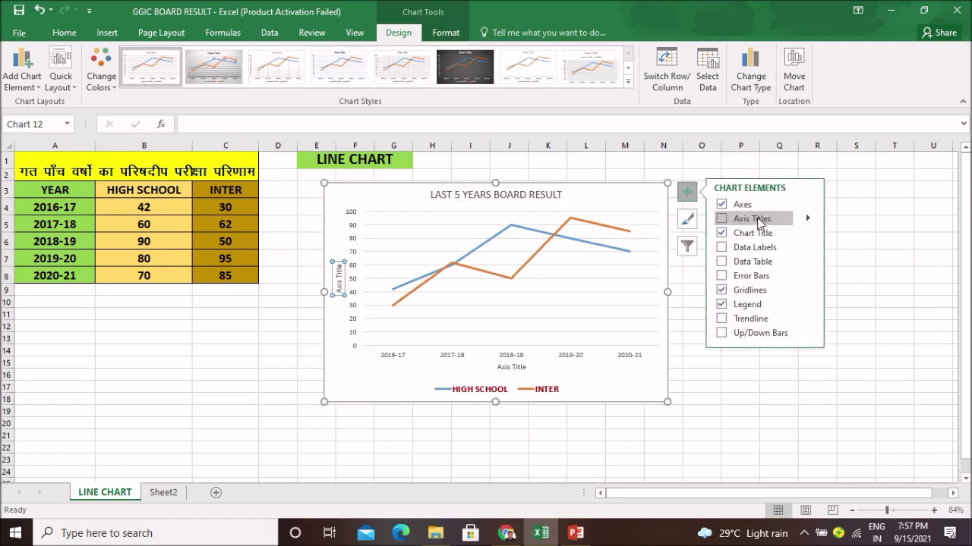
Step: Add axis titles and label the horizontal axis YEAR
{"action": "left_click", "coordinate": [758, 219]}
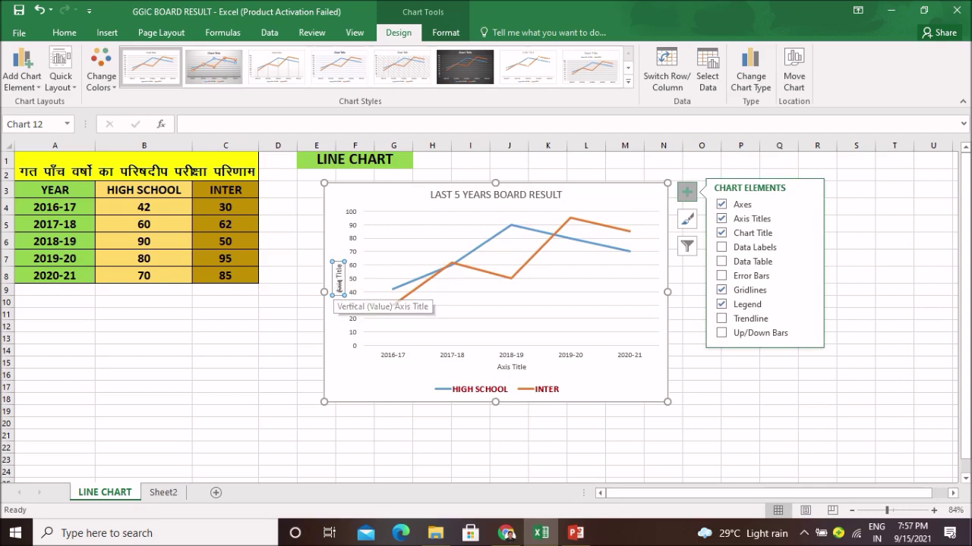
{"action": "left_click", "coordinate": [505, 368]}
{"action": "double_click", "coordinate": [505, 368]}
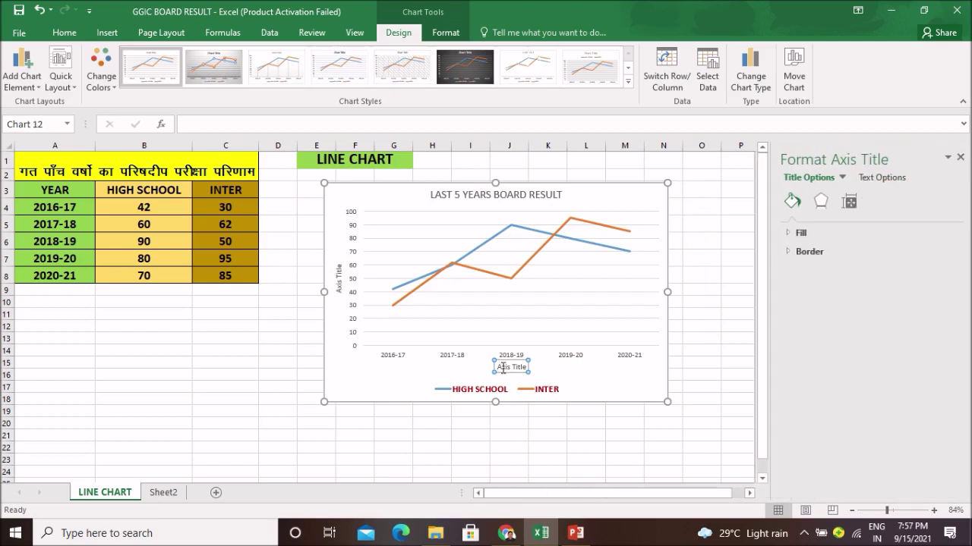
{"action": "left_click_drag", "start_coordinate": [500, 372], "coordinate": [524, 367]}
{"action": "type", "text": "YEAR"}
{"action": "type", "text": "R"}
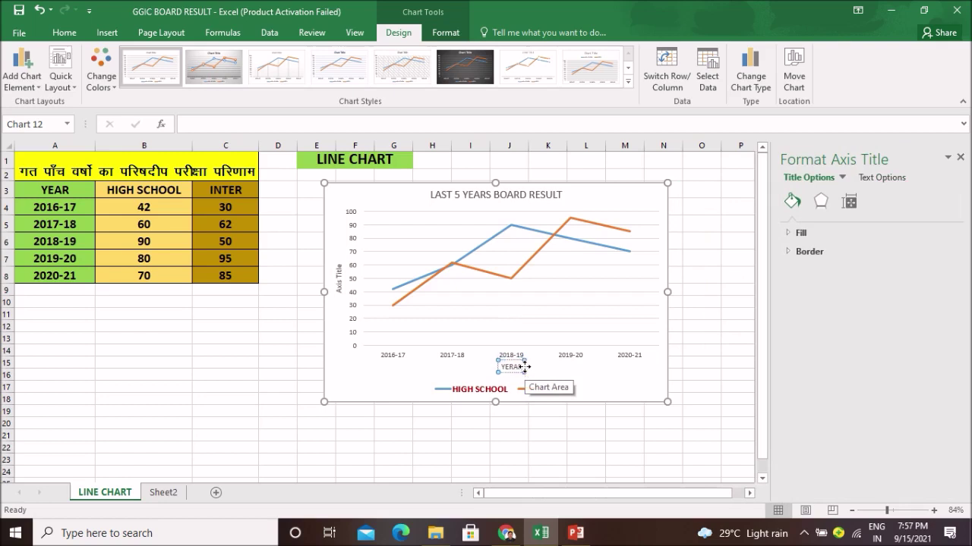
Step: Label the vertical axis title PERCENTAGE
{"action": "left_click", "coordinate": [339, 289]}
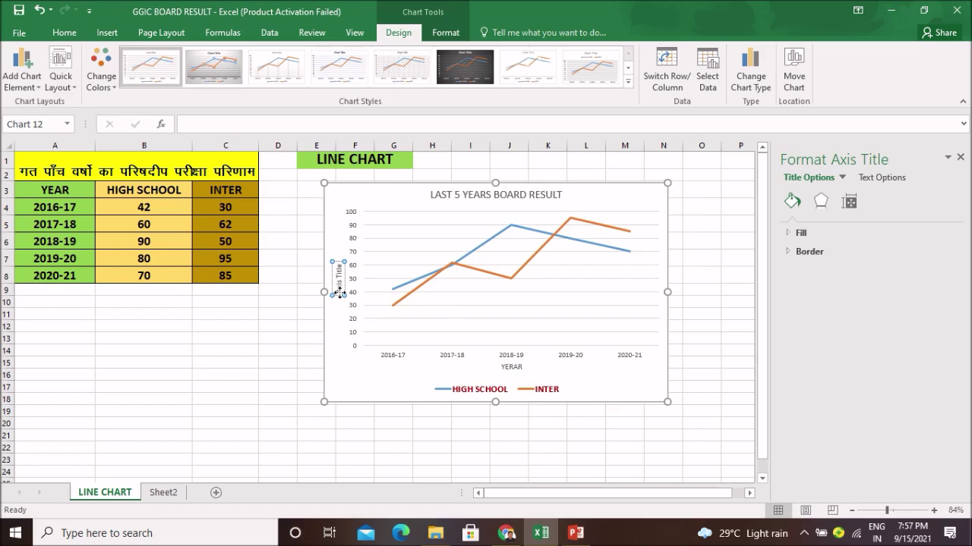
{"action": "left_click", "coordinate": [339, 292]}
{"action": "key", "text": "Delete"}
{"action": "key", "text": "Delete"}
{"action": "key", "text": "Delete"}
{"action": "key", "text": "Delete"}
{"action": "key", "text": "Delete"}
{"action": "key", "text": "Delete"}
{"action": "key", "text": "Delete"}
{"action": "key", "text": "Delete"}
{"action": "key", "text": "Delete"}
{"action": "key", "text": "Delete"}
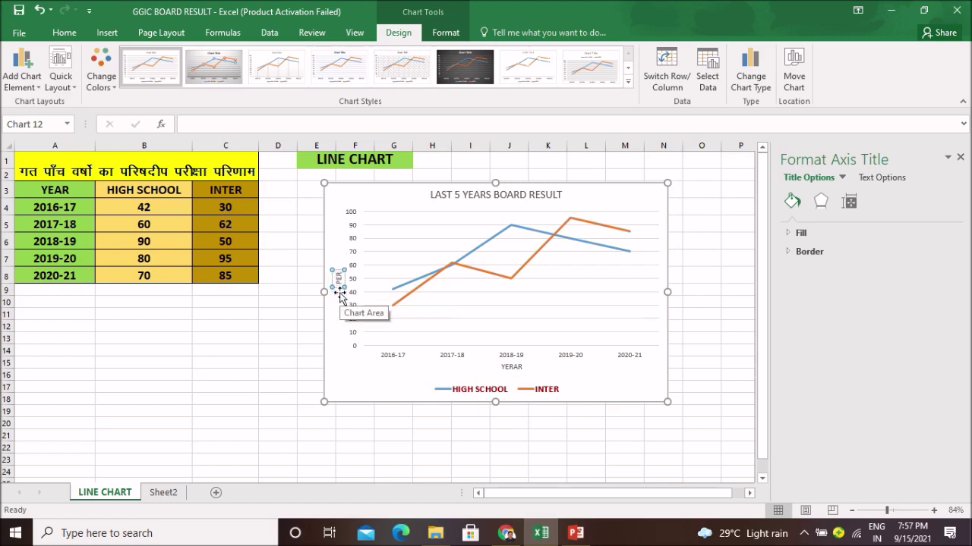
{"action": "type", "text": "CENTAGE"}
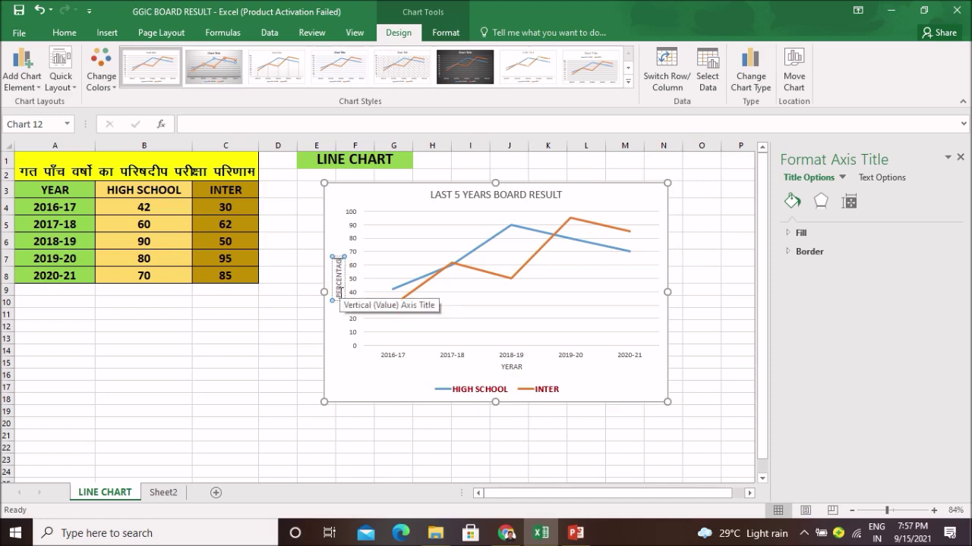
{"action": "left_click", "coordinate": [721, 289]}
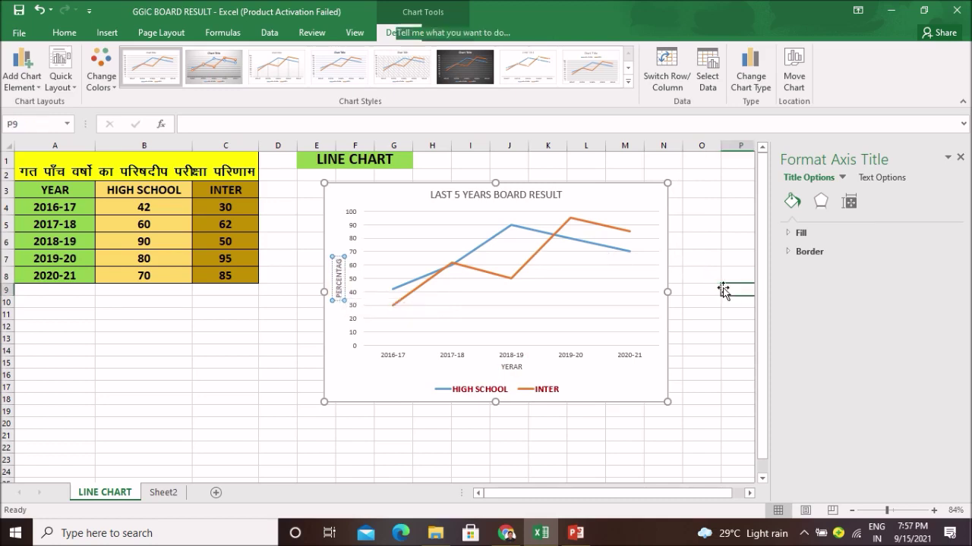
{"action": "left_click", "coordinate": [571, 221]}
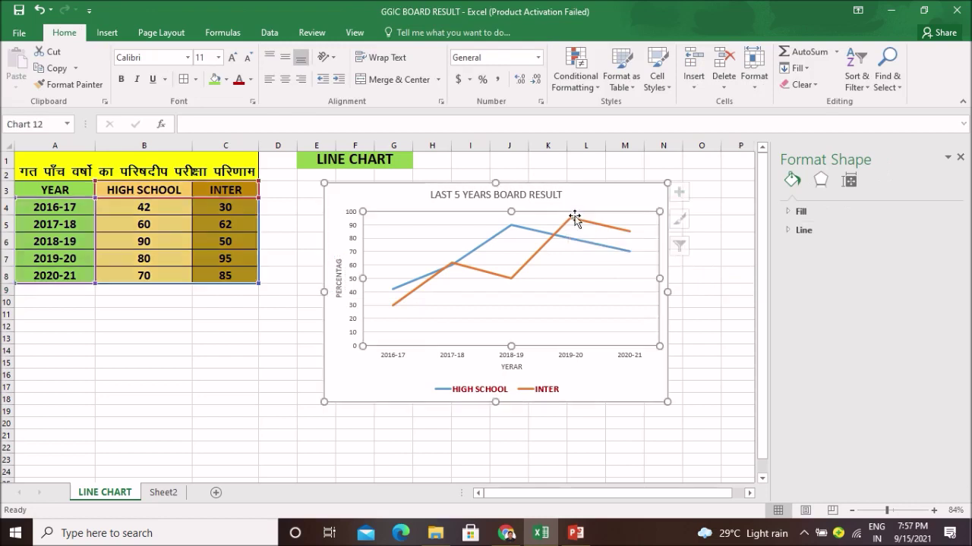
Step: Turn on data labels showing each year's value on the HIGH SCHOOL and INTER lines
{"action": "left_click", "coordinate": [686, 193]}
{"action": "left_click", "coordinate": [687, 195]}
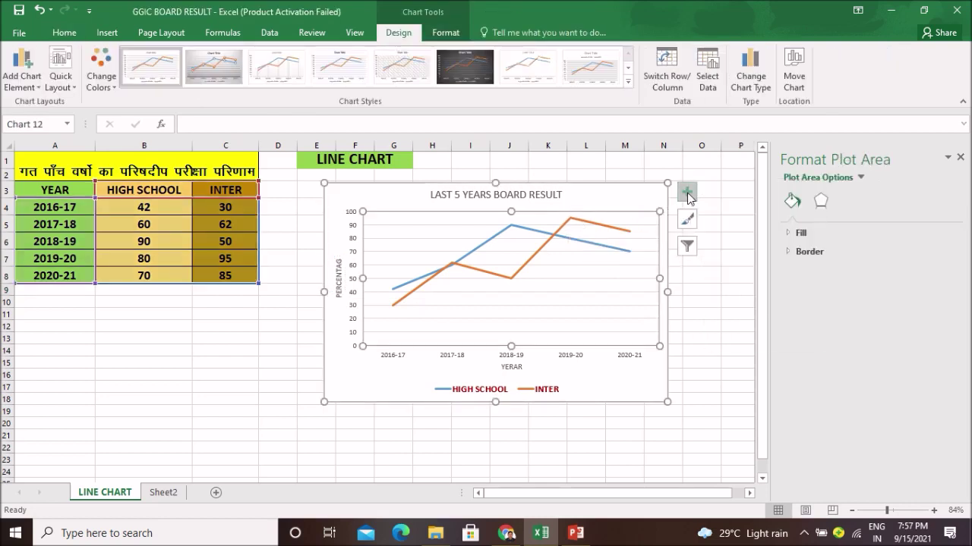
{"action": "left_click", "coordinate": [687, 194]}
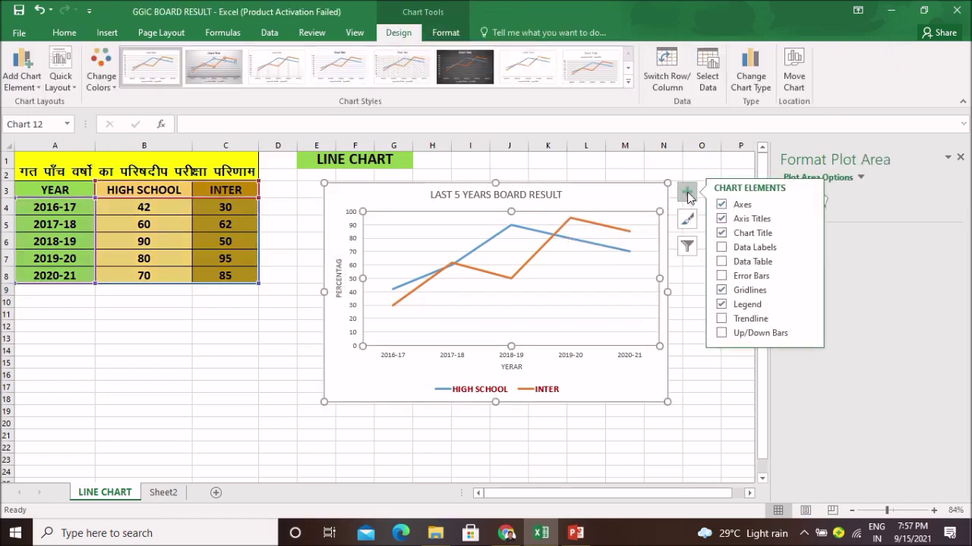
{"action": "left_click", "coordinate": [753, 249]}
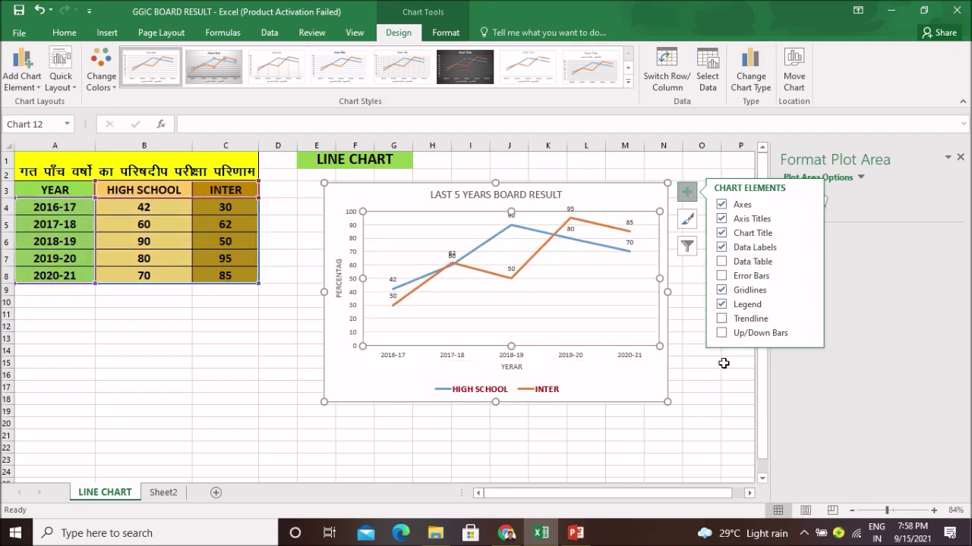
{"action": "left_click", "coordinate": [687, 220]}
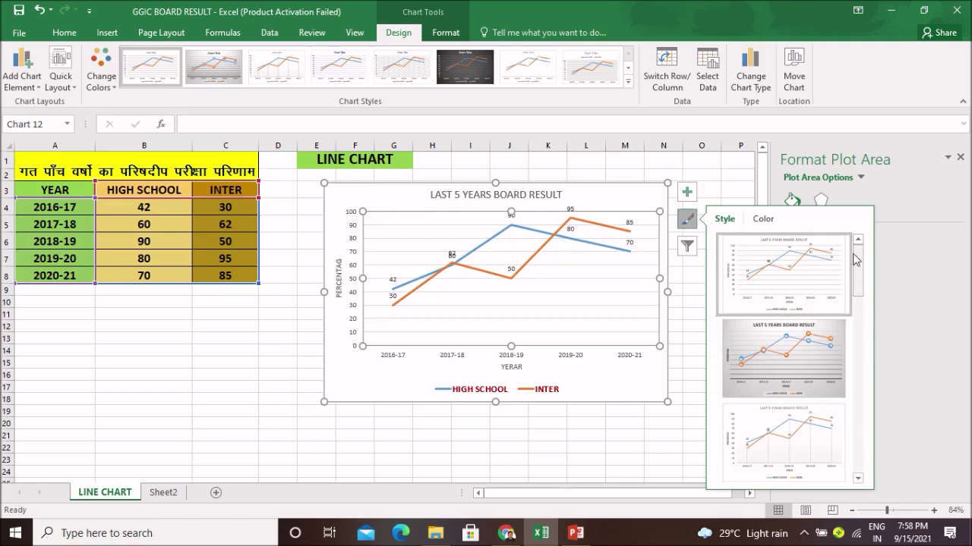
{"action": "left_click_drag", "start_coordinate": [858, 259], "coordinate": [854, 335]}
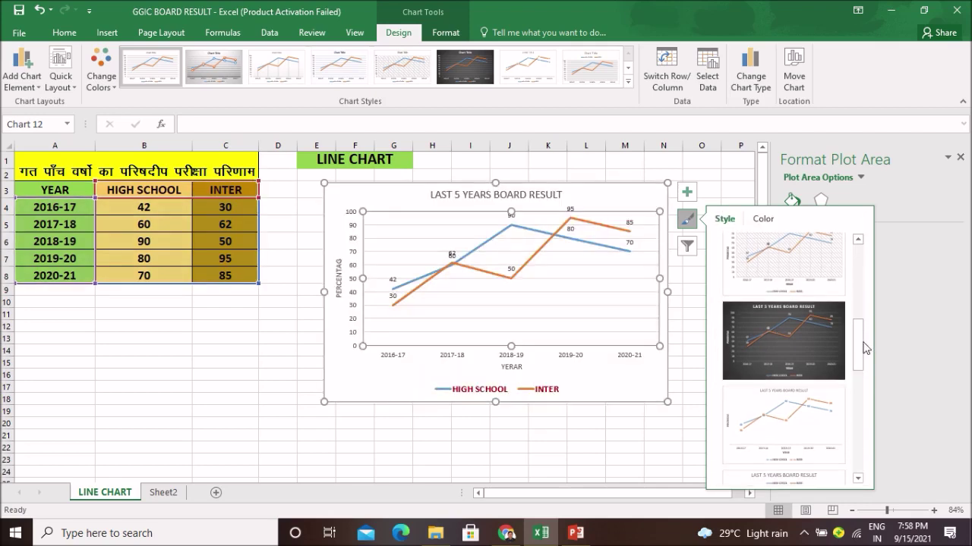
{"action": "left_click_drag", "start_coordinate": [861, 353], "coordinate": [875, 261]}
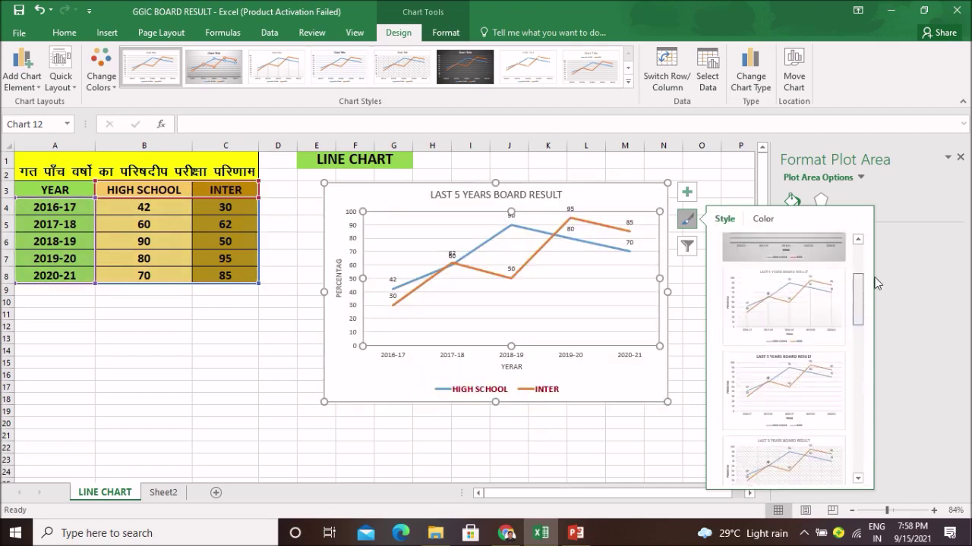
{"action": "left_click", "coordinate": [689, 245]}
{"action": "left_click", "coordinate": [688, 245]}
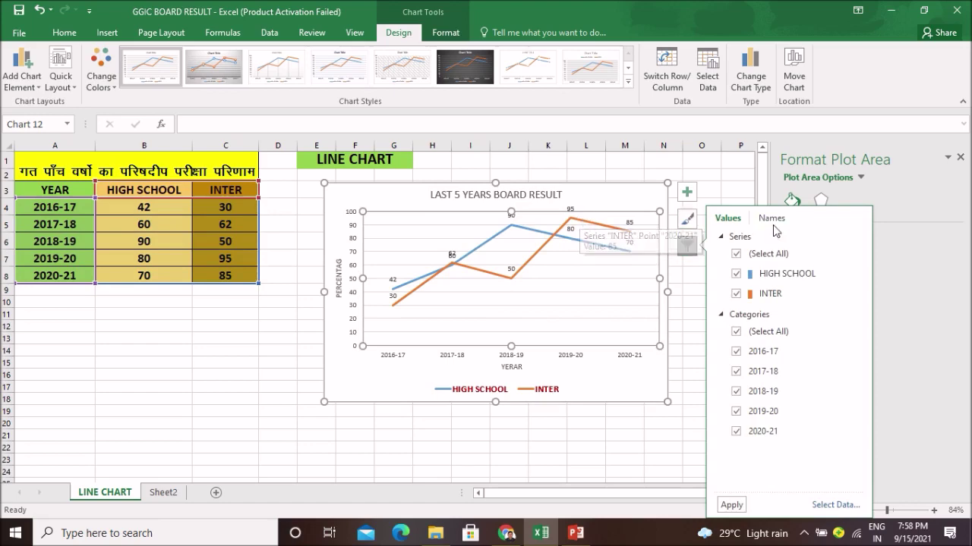
{"action": "left_click", "coordinate": [735, 192]}
{"action": "left_click", "coordinate": [733, 190]}
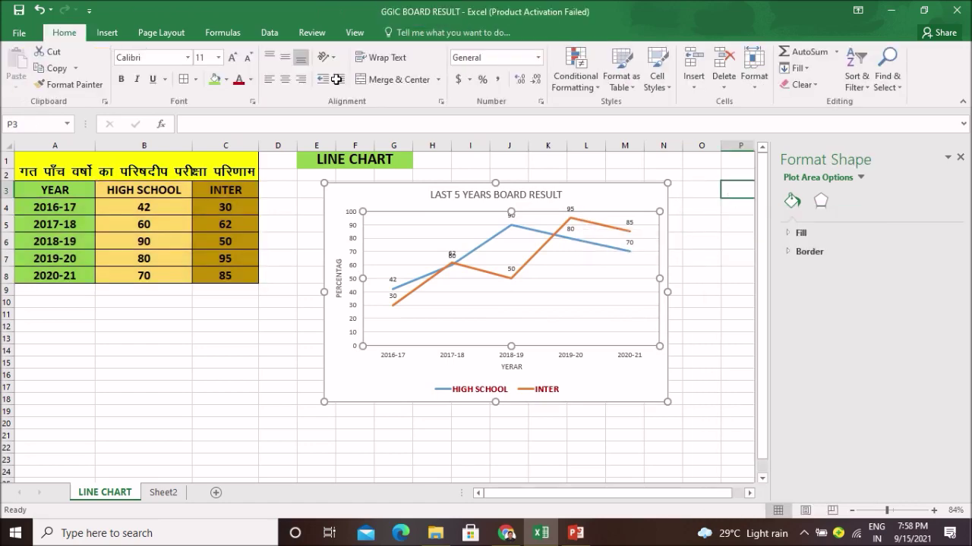
{"action": "left_click", "coordinate": [651, 208]}
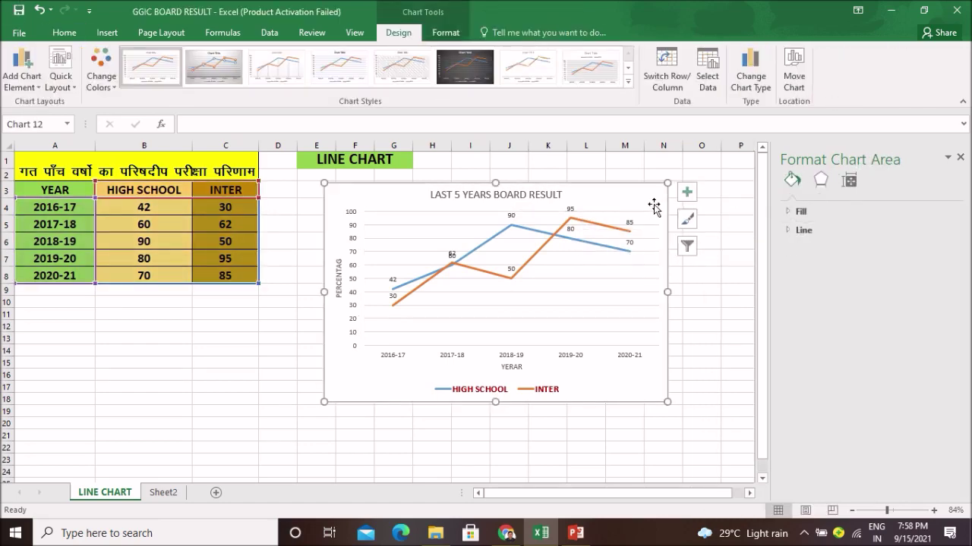
Step: Apply the first Colorful palette, keeping blue HIGH SCHOOL and orange INTER lines
{"action": "left_click", "coordinate": [105, 84]}
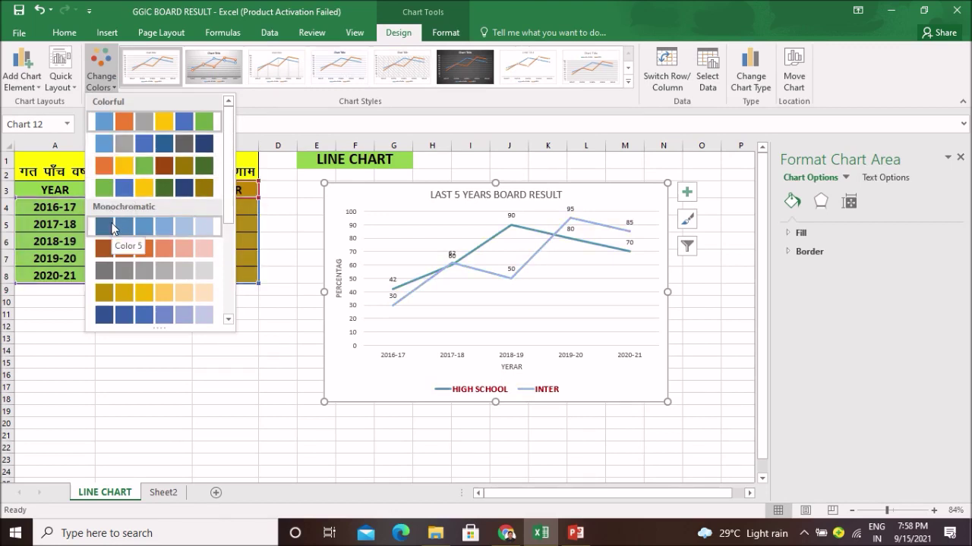
{"action": "left_click", "coordinate": [113, 121]}
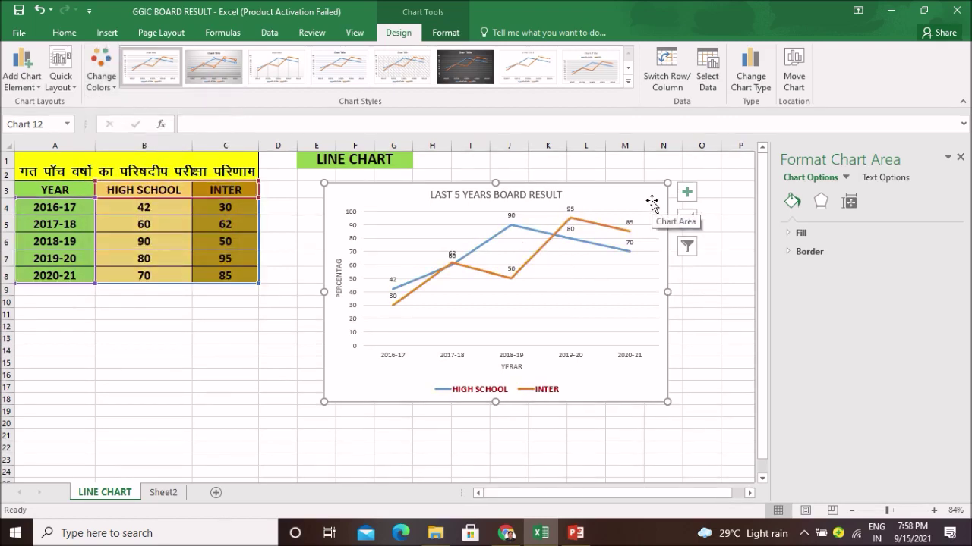
{"action": "left_click", "coordinate": [64, 32]}
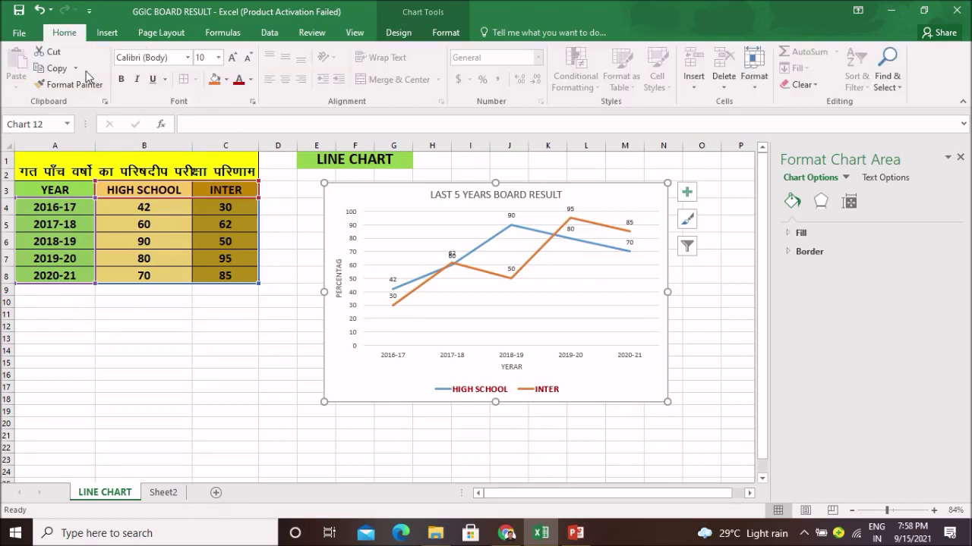
Step: Fill the chart area with a light gold, cream-coloured background
{"action": "left_click", "coordinate": [225, 79]}
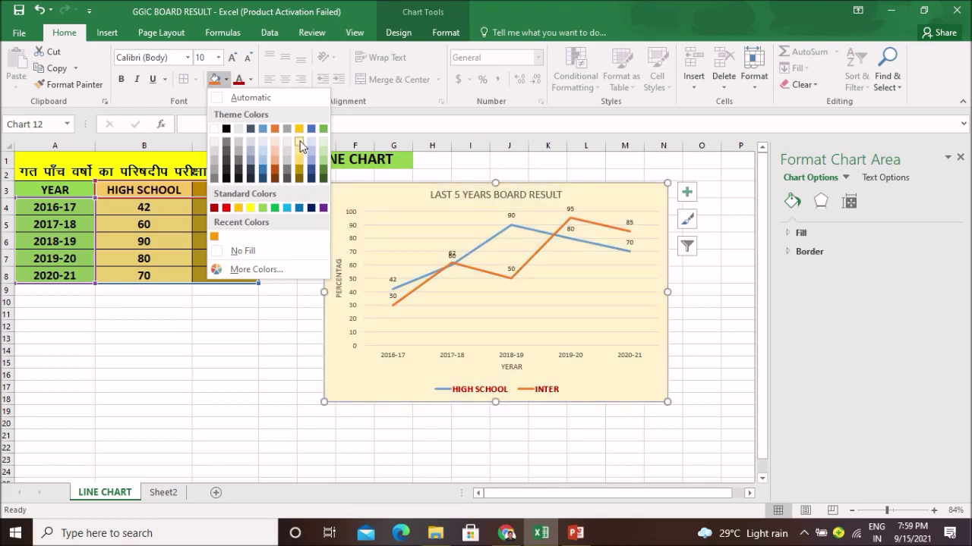
{"action": "left_click", "coordinate": [300, 141]}
{"action": "left_click", "coordinate": [714, 325]}
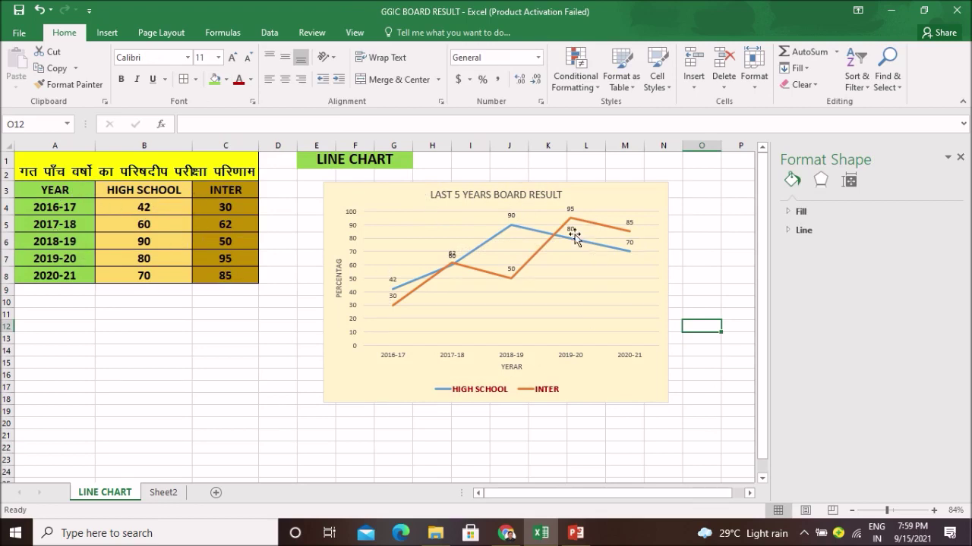
{"action": "left_click", "coordinate": [657, 207]}
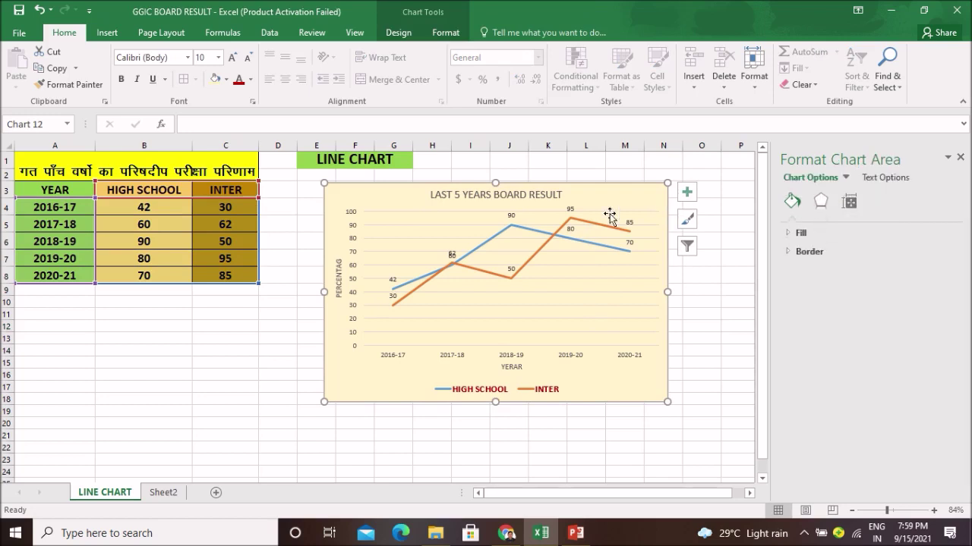
{"action": "left_click", "coordinate": [208, 301]}
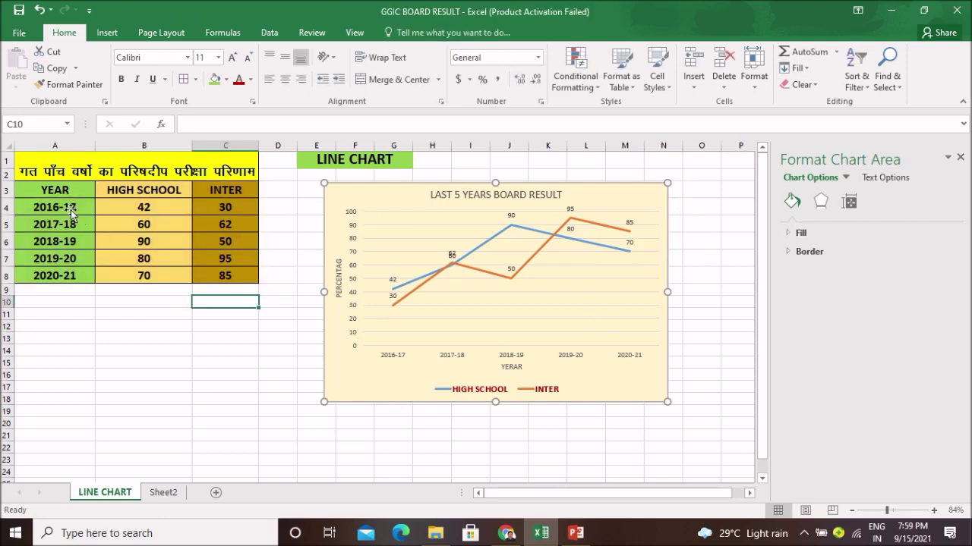
Step: Insert a Line with Markers chart of A3:C8, plotting HIGH SCHOOL and INTER by year
{"action": "mouse_move", "coordinate": [58, 195]}
{"action": "left_mouse_down"}
{"action": "mouse_move", "coordinate": [224, 243]}
{"action": "mouse_move", "coordinate": [225, 276]}
{"action": "left_mouse_up"}
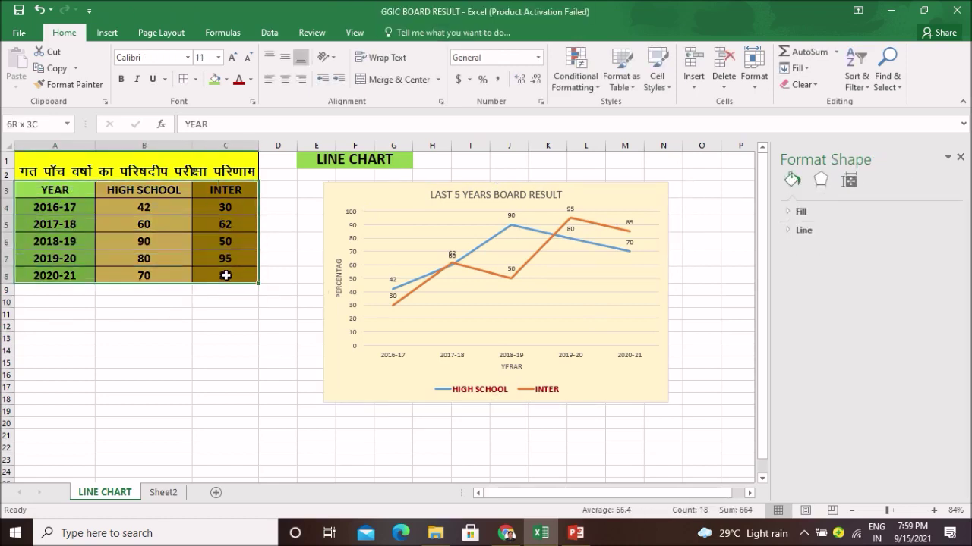
{"action": "left_click", "coordinate": [110, 38]}
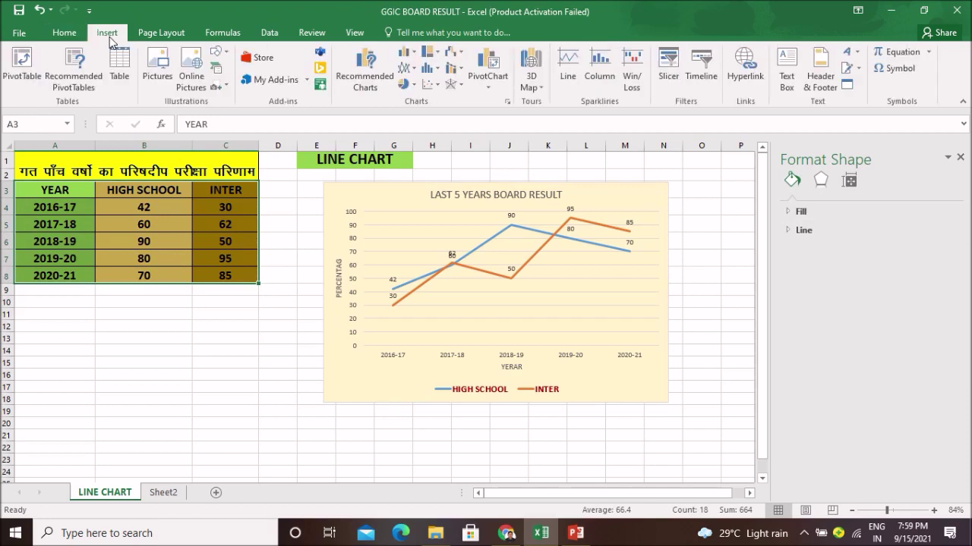
{"action": "left_click", "coordinate": [416, 69]}
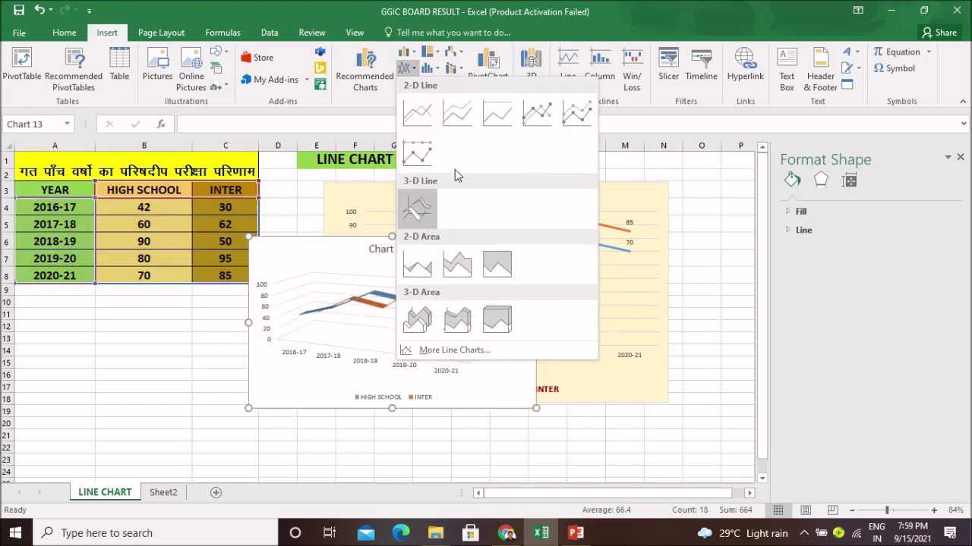
{"action": "left_click", "coordinate": [533, 120]}
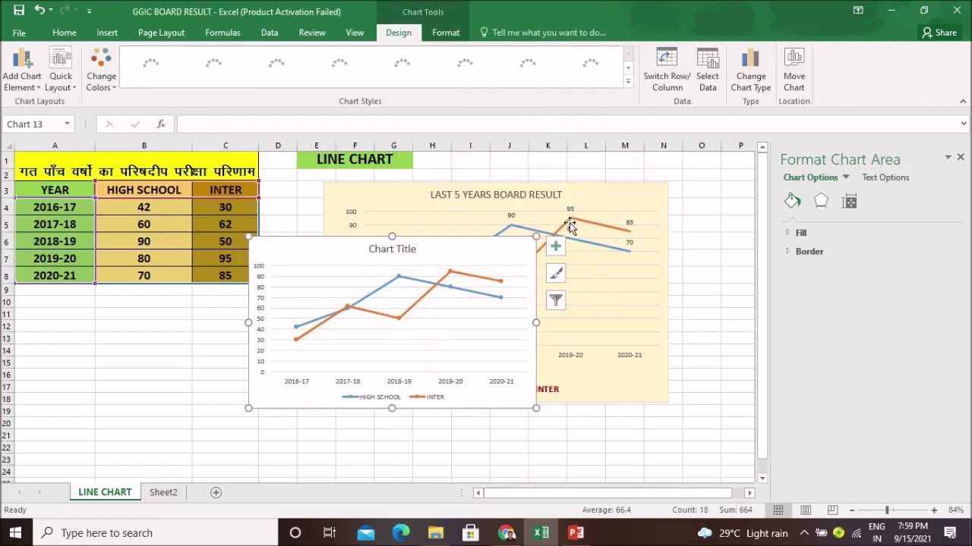
Step: Move the marker line chart below the results table, turn on data labels, and reselect A3:C8
{"action": "mouse_move", "coordinate": [480, 255]}
{"action": "left_mouse_down"}
{"action": "mouse_move", "coordinate": [430, 301]}
{"action": "mouse_move", "coordinate": [269, 301]}
{"action": "left_mouse_up"}
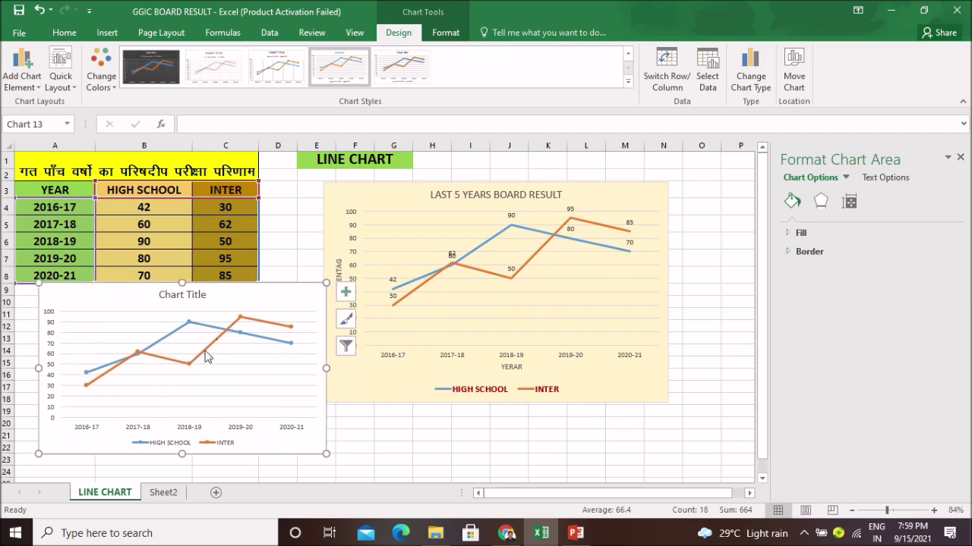
{"action": "left_click", "coordinate": [345, 293]}
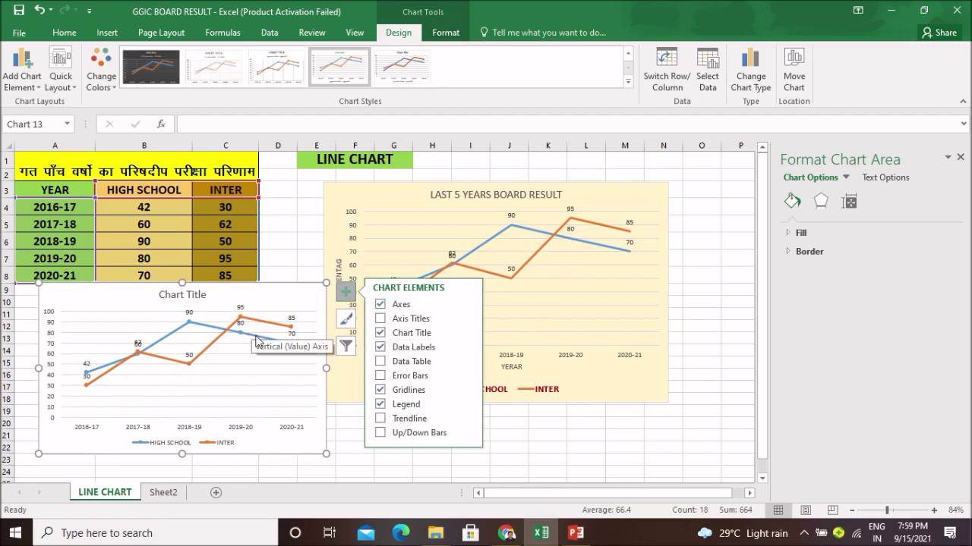
{"action": "left_click", "coordinate": [697, 356]}
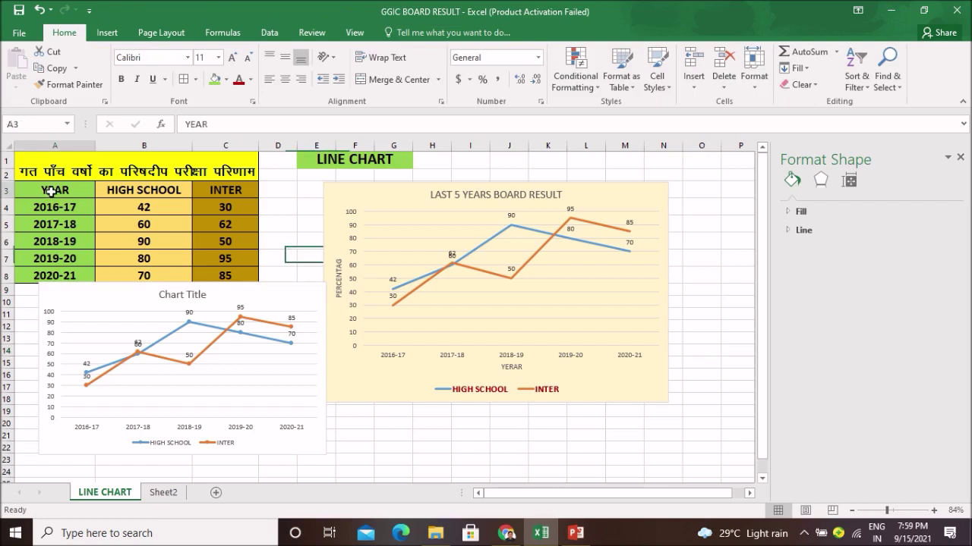
{"action": "left_click_drag", "start_coordinate": [49, 192], "coordinate": [214, 271]}
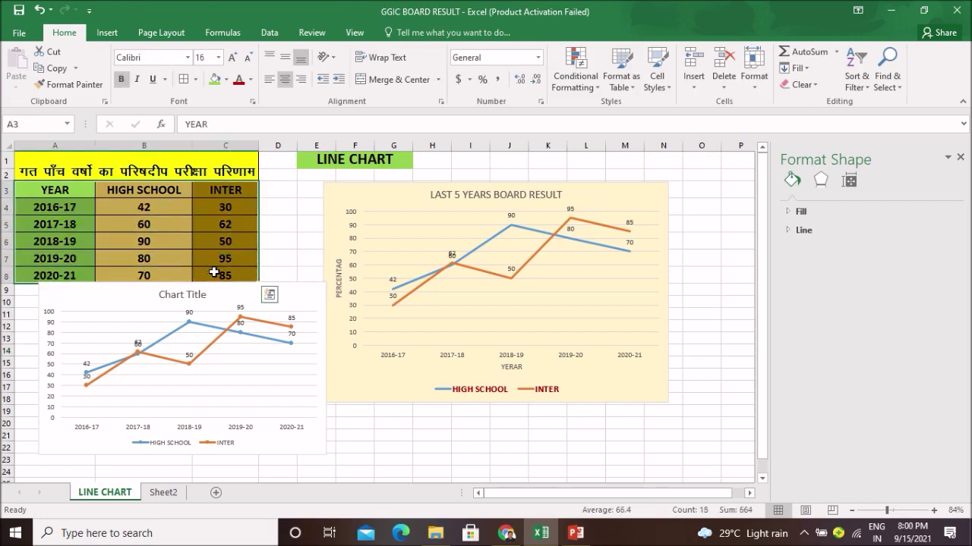
{"action": "left_click", "coordinate": [107, 33]}
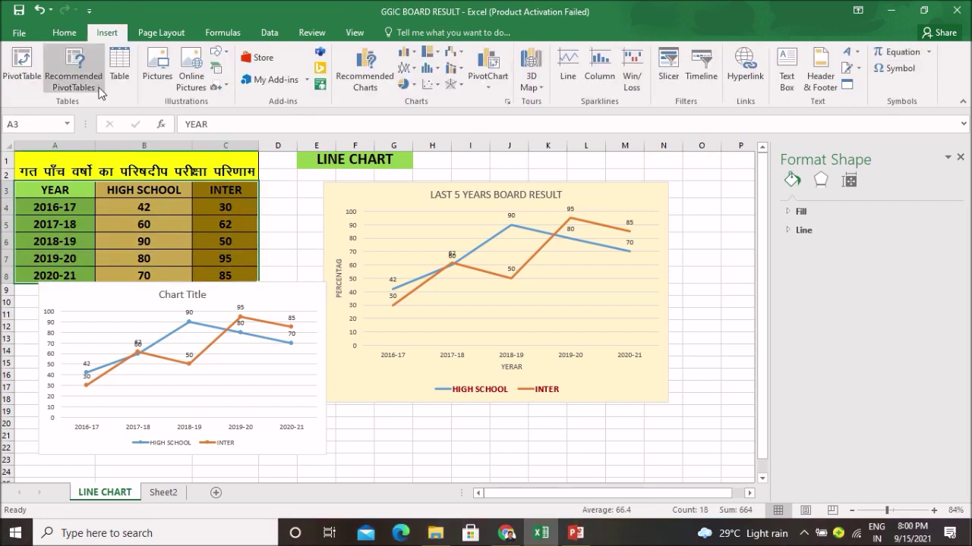
Step: Insert a 3-D Line chart of the HIGH SCHOOL and INTER results, undoing its last move
{"action": "left_click", "coordinate": [416, 72]}
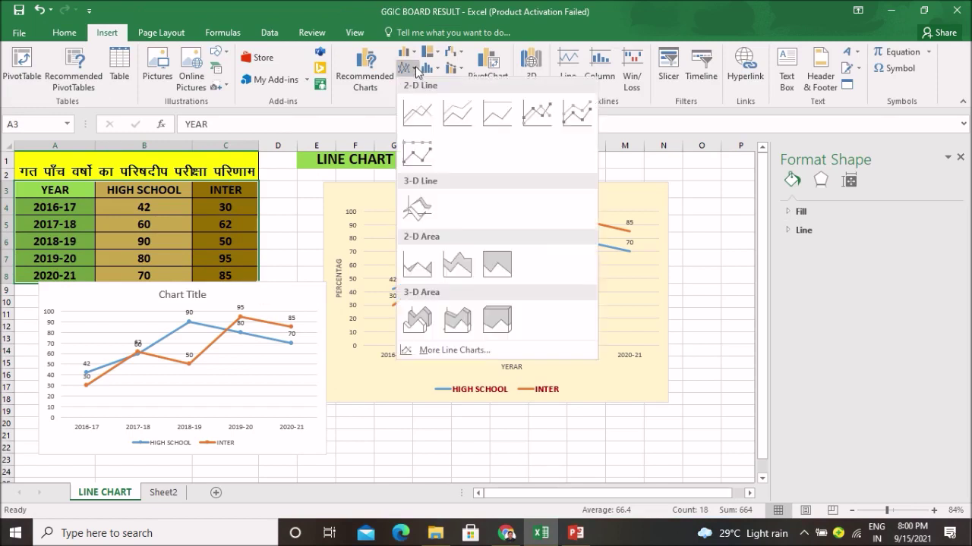
{"action": "left_click", "coordinate": [428, 215]}
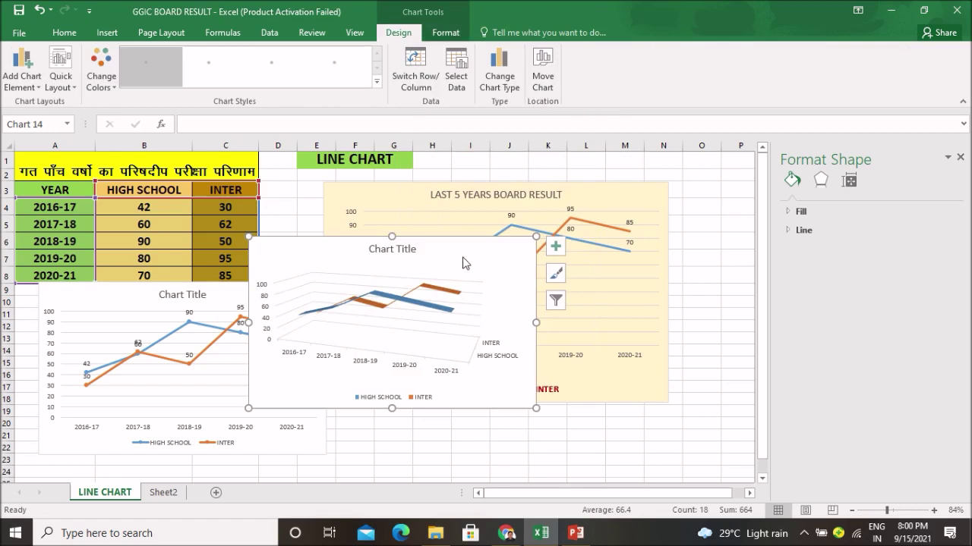
{"action": "left_click_drag", "start_coordinate": [463, 249], "coordinate": [700, 316]}
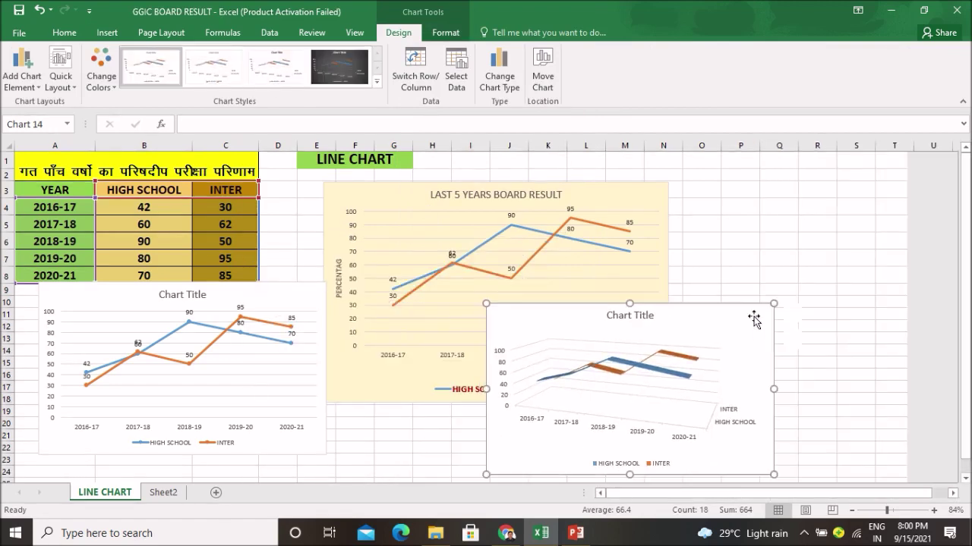
{"action": "left_click_drag", "start_coordinate": [753, 315], "coordinate": [932, 205]}
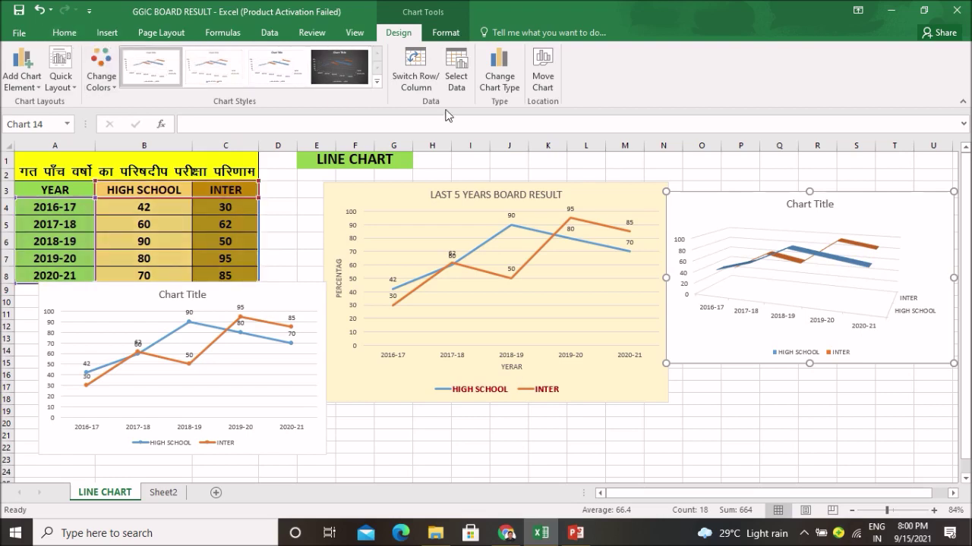
{"action": "left_click", "coordinate": [40, 10]}
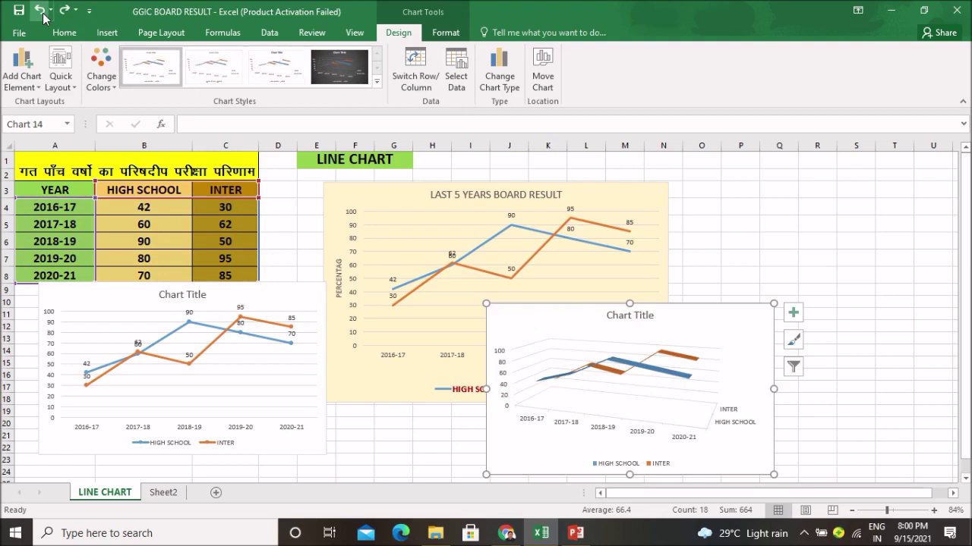
Step: Browse the Line and Area chart types without changing the 3-D line chart
{"action": "left_click", "coordinate": [67, 34]}
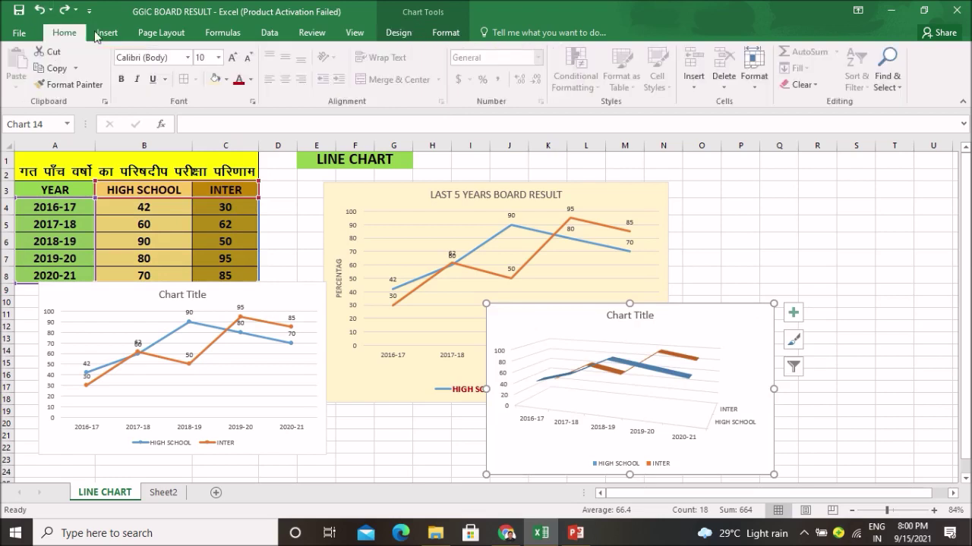
{"action": "left_click", "coordinate": [103, 34]}
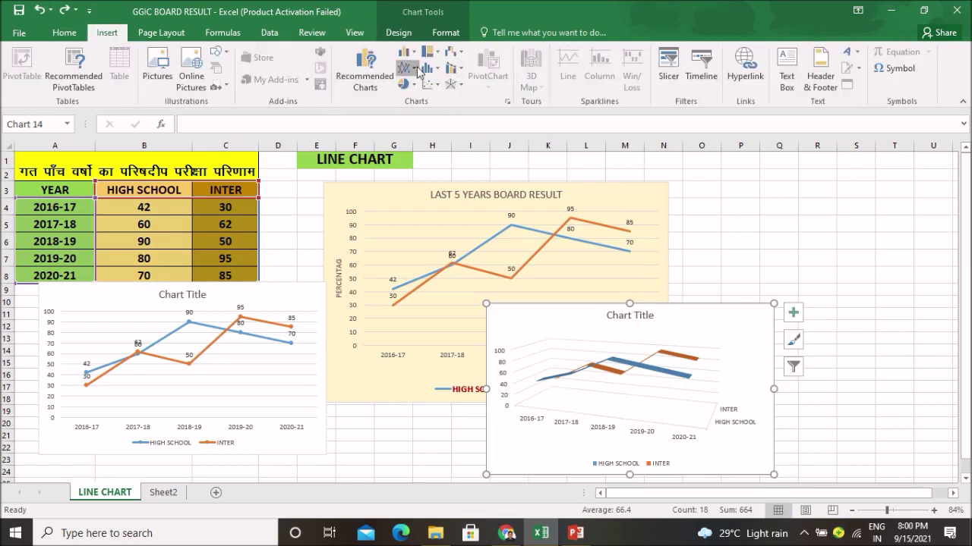
{"action": "left_click", "coordinate": [417, 70]}
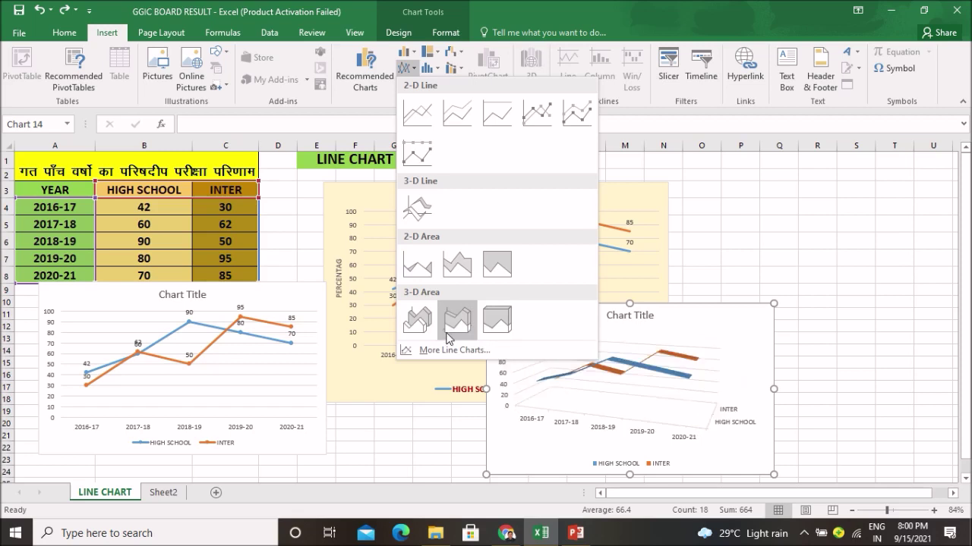
{"action": "left_click", "coordinate": [713, 326]}
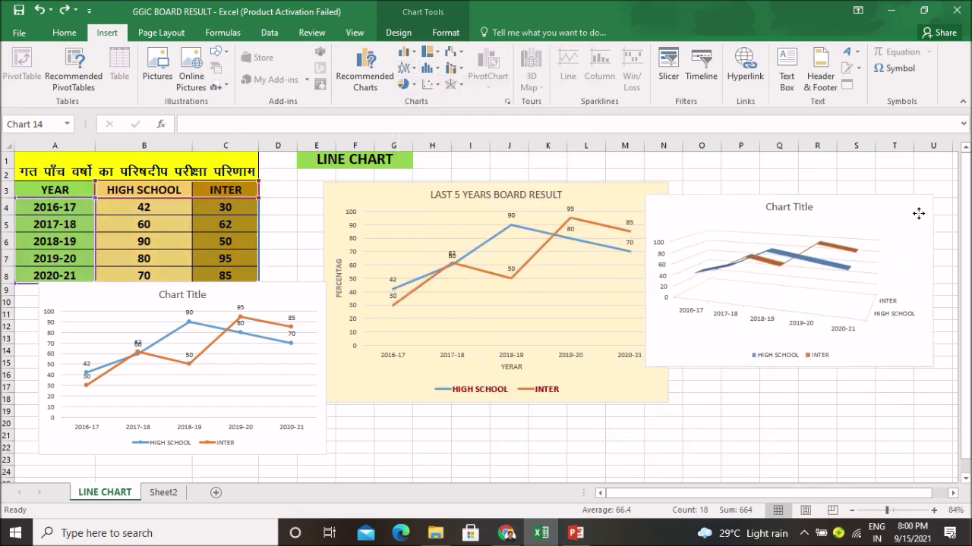
Step: Drag the 3-D line chart to the upper right beside the cream-filled chart, keeping its type
{"action": "left_click_drag", "start_coordinate": [808, 305], "coordinate": [921, 210]}
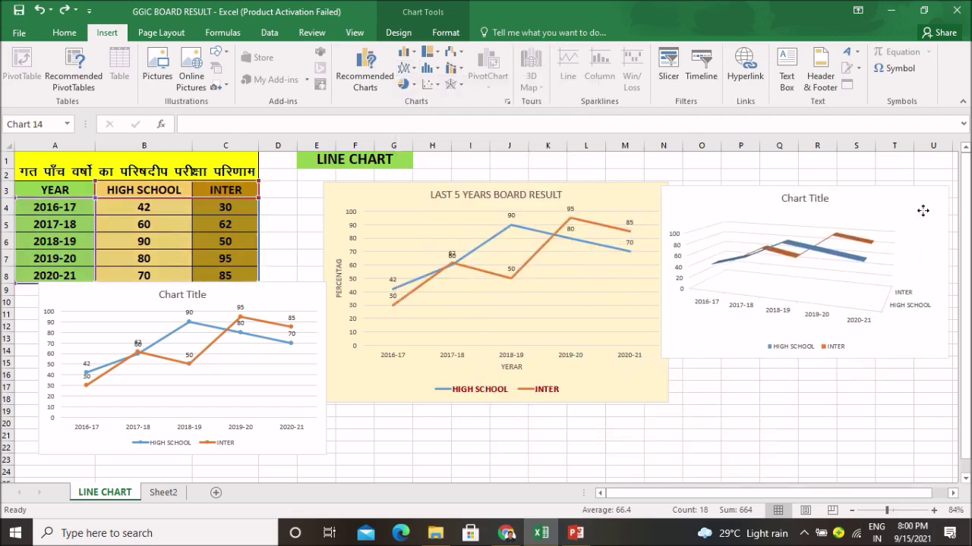
{"action": "left_click", "coordinate": [414, 69]}
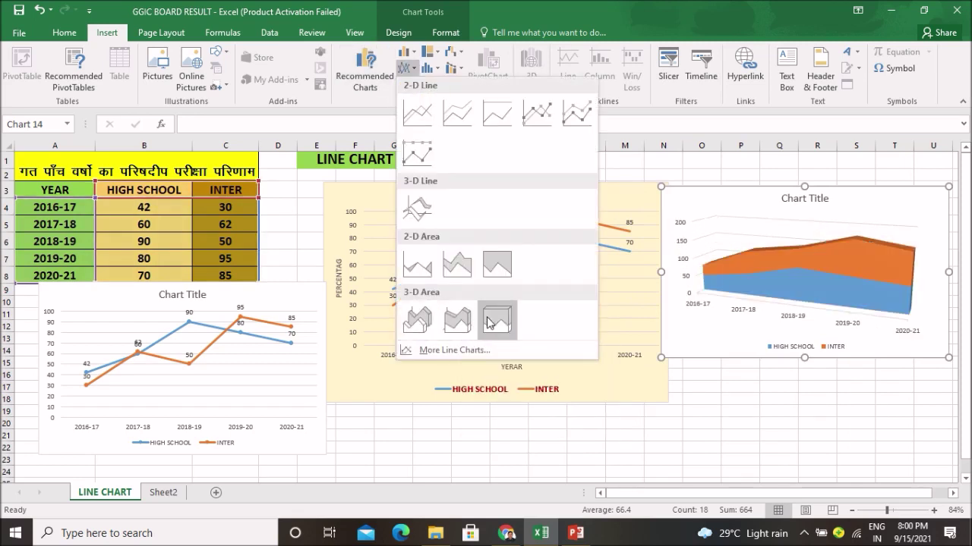
{"action": "left_click", "coordinate": [759, 411]}
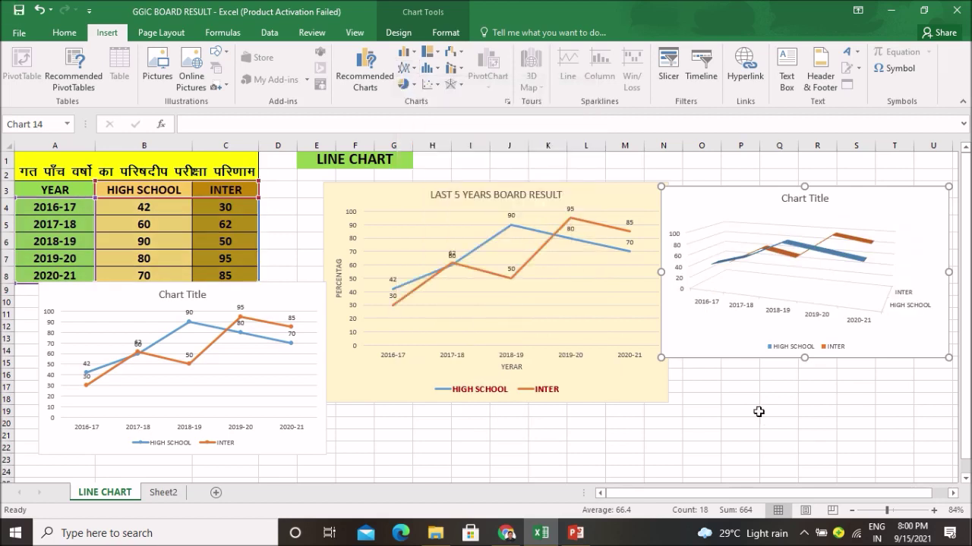